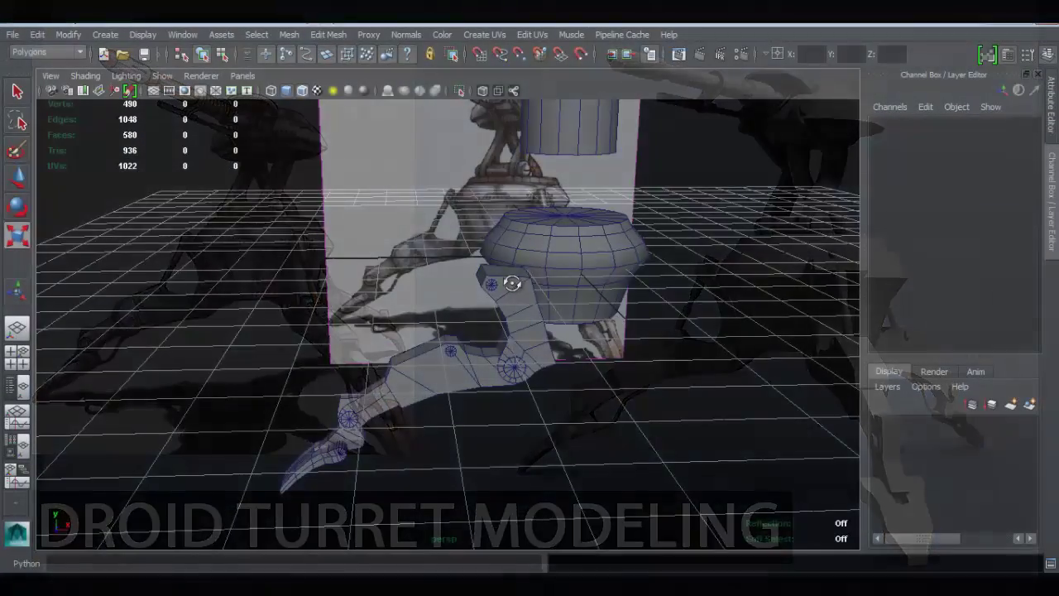
- Examine the leg bracket and piston area against the reference image in the perspective and front views
alt+drag(529, 273, 442, 296)
scroll(501, 303, up, 2)
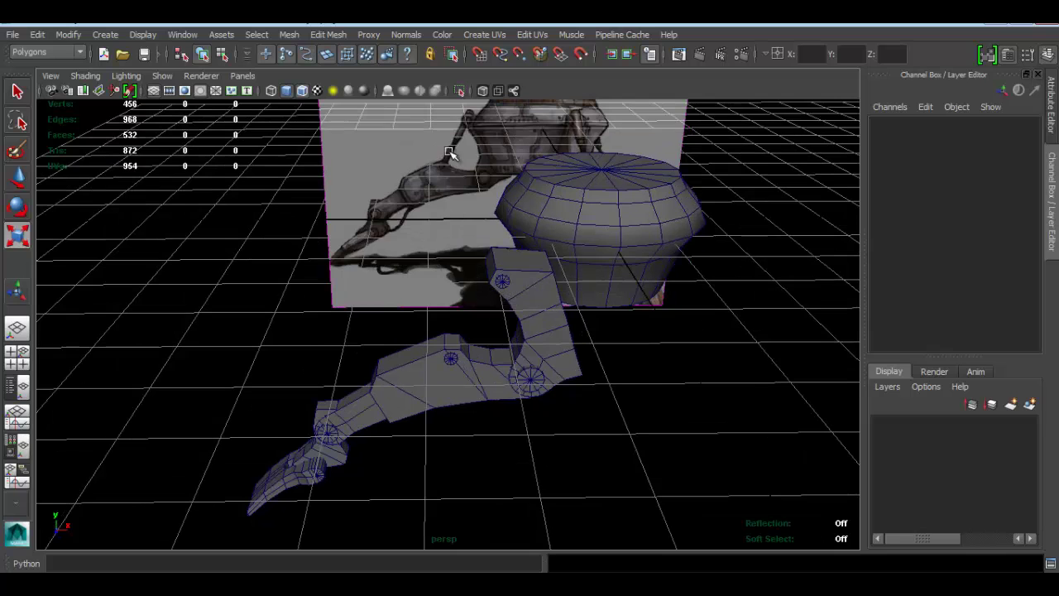
alt+middle_drag(462, 124, 460, 205)
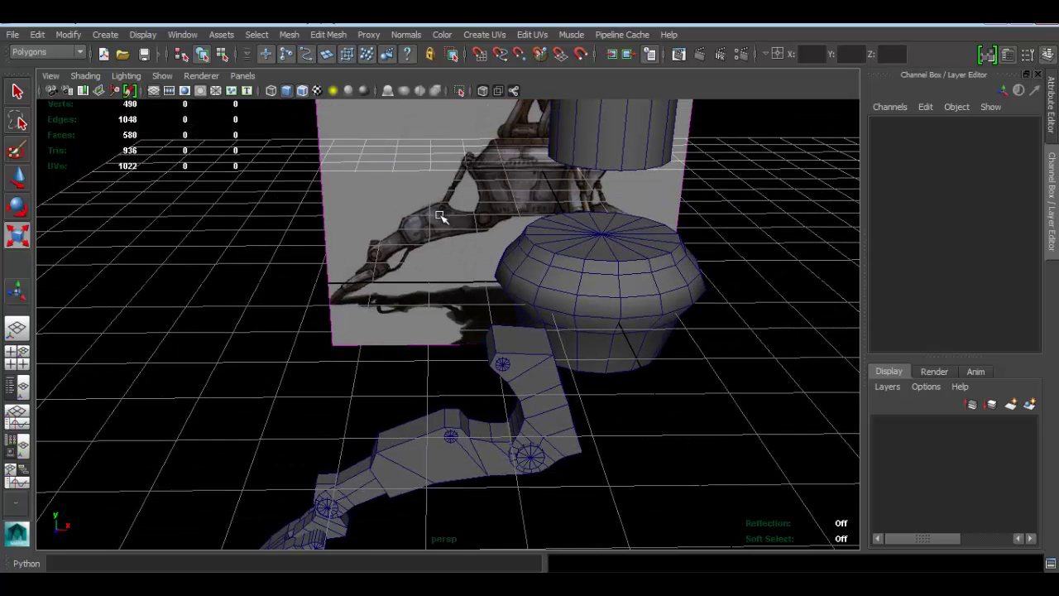
key(space)
key(space)
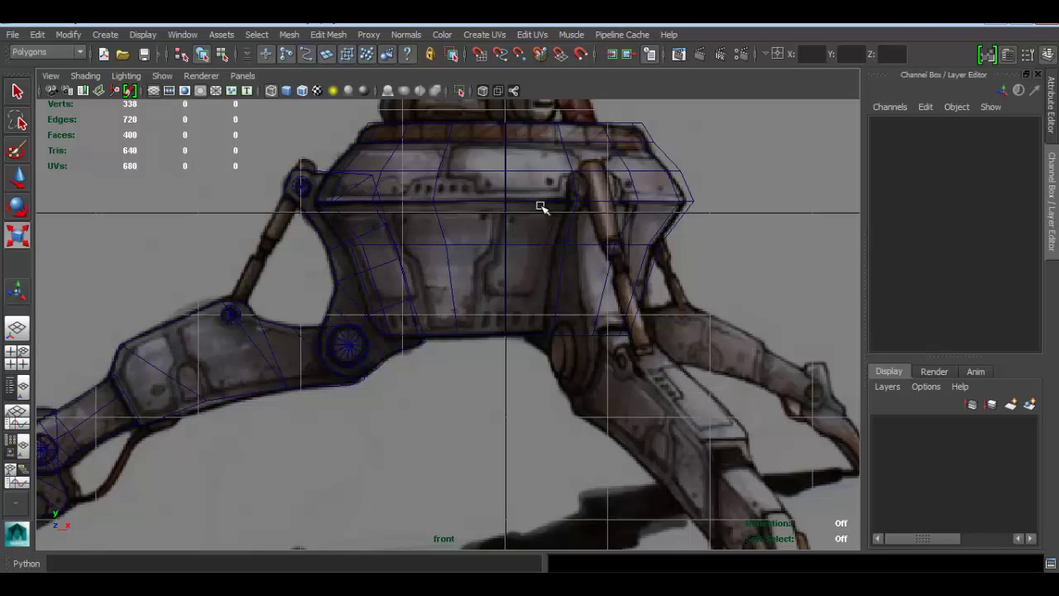
key(space)
key(space)
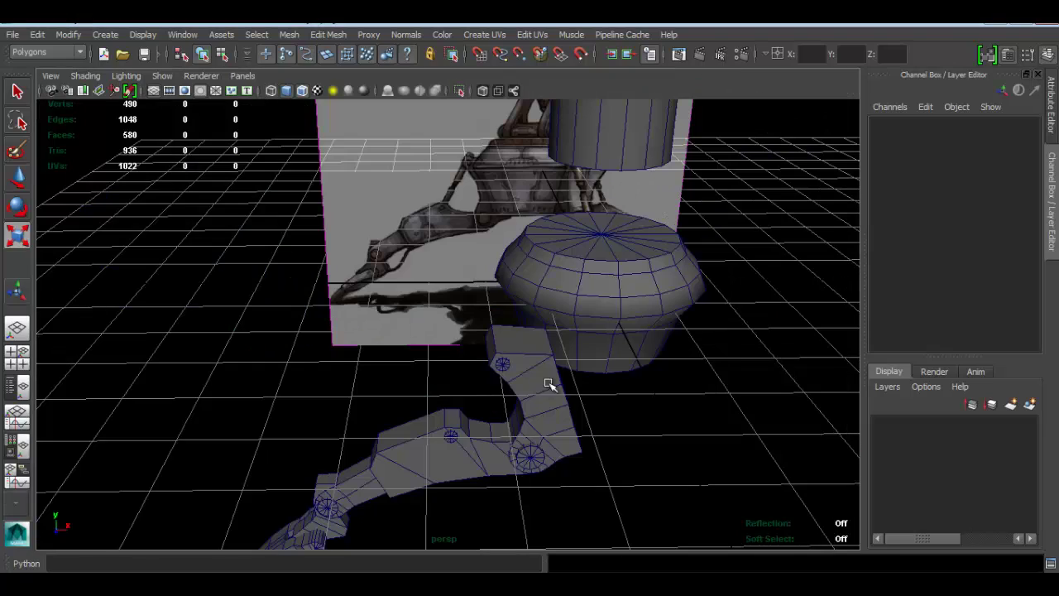
alt+drag(508, 369, 542, 393)
scroll(539, 364, up, 3)
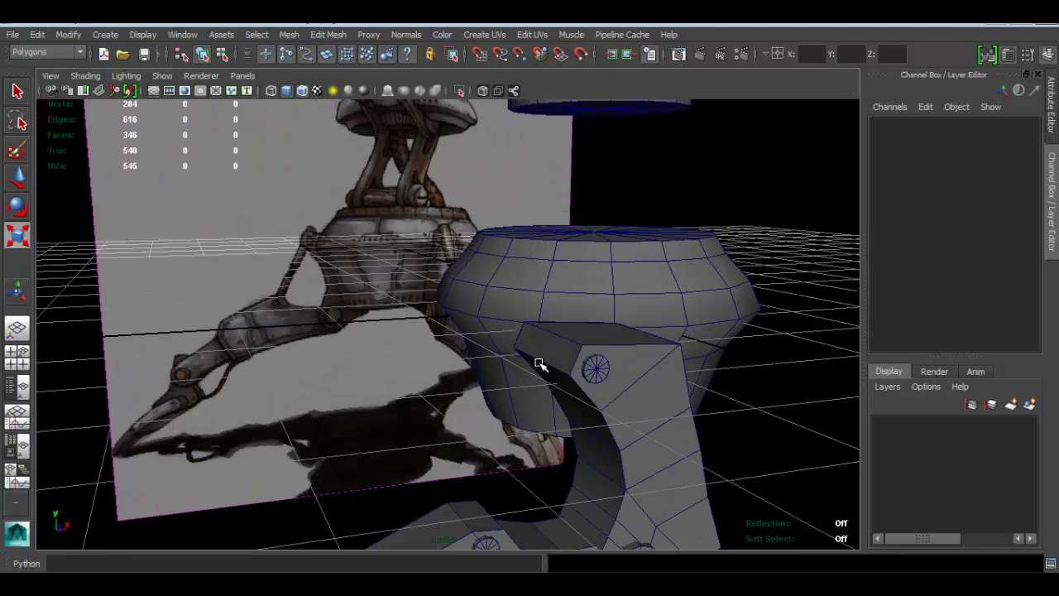
- Duplicate the pin cylinder at the top of the upper leg bracket and move the copy out in front along Z
click(601, 367)
key(w)
alt+drag(598, 371, 819, 459)
key(ctrl+d)
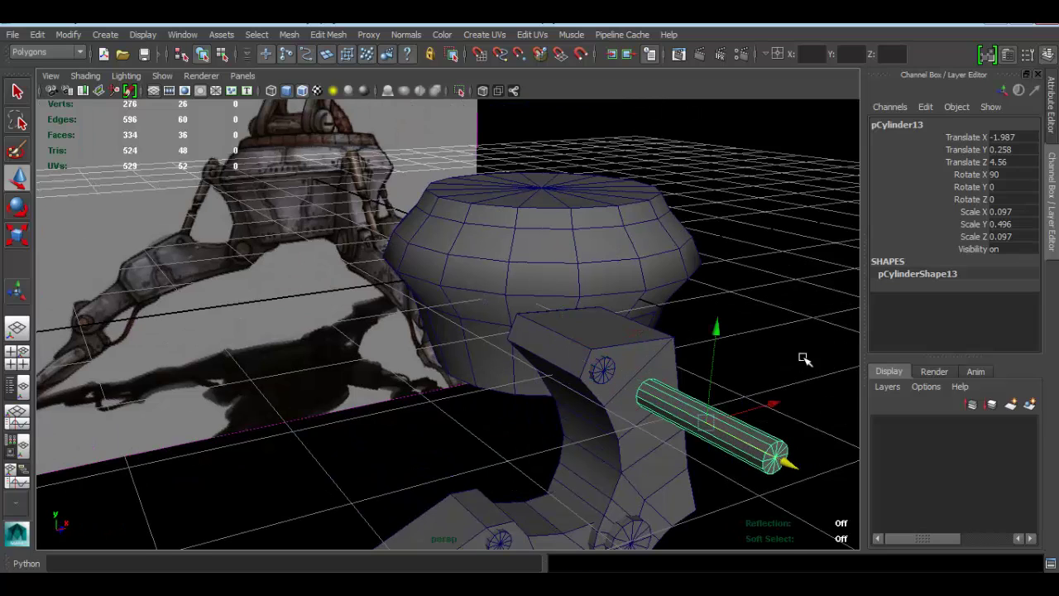
- Set the duplicated cylinder's Rotate X to 0 so that it stands upright
key(e)
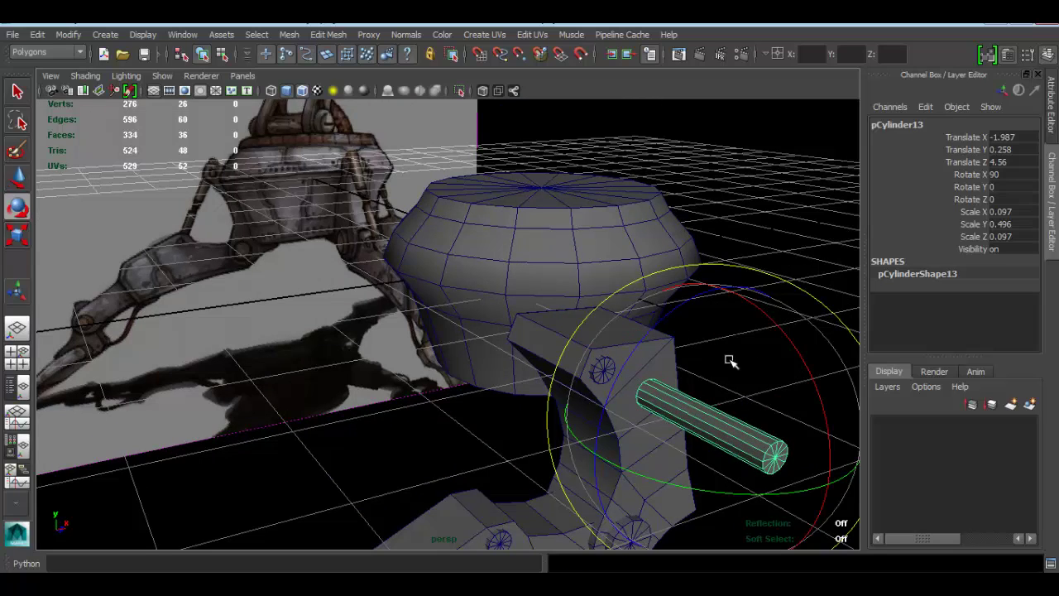
key(w)
double_click(992, 174)
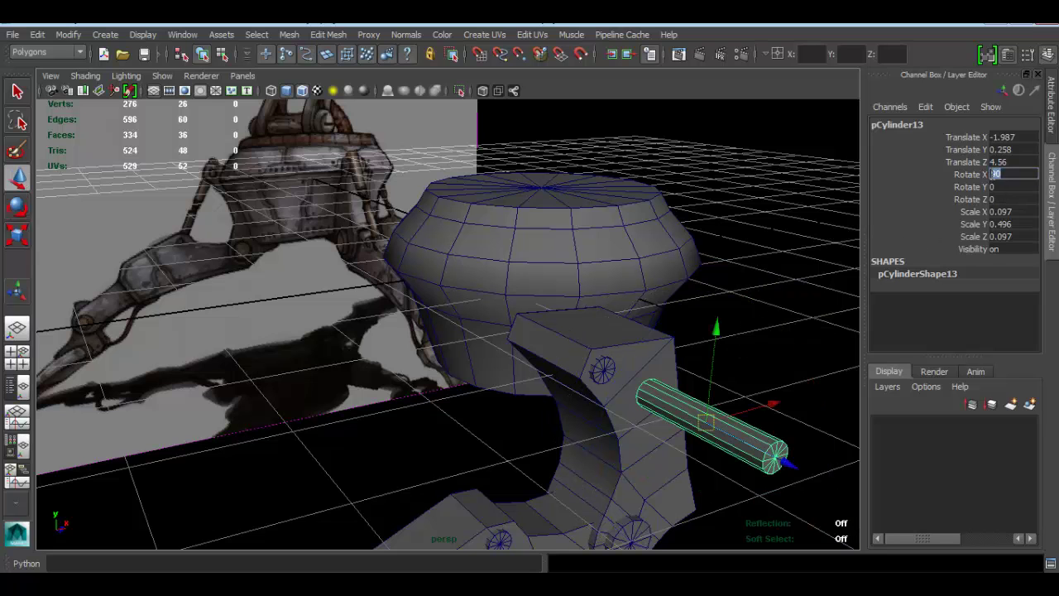
text(0)
key(Return)
alt+drag(728, 291, 741, 340)
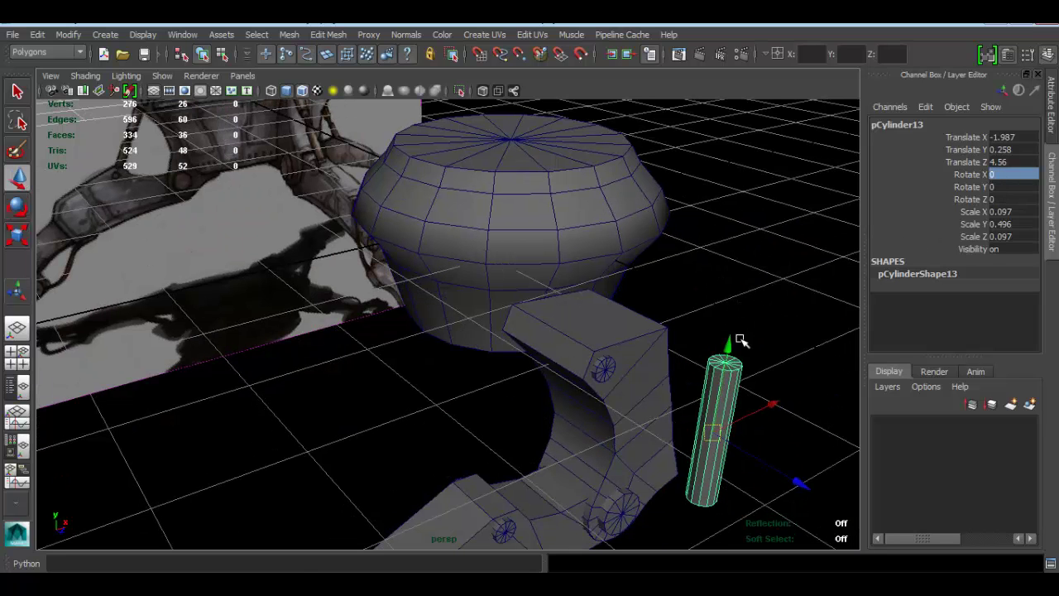
- Move the upright cylinder onto the piston in the front reference and scale it down uniformly to about 0.084 in X and Z
key(space)
key(space)
alt+middle_drag(470, 300, 652, 338)
scroll(652, 339, up, 1)
drag(482, 196, 440, 257)
key(r)
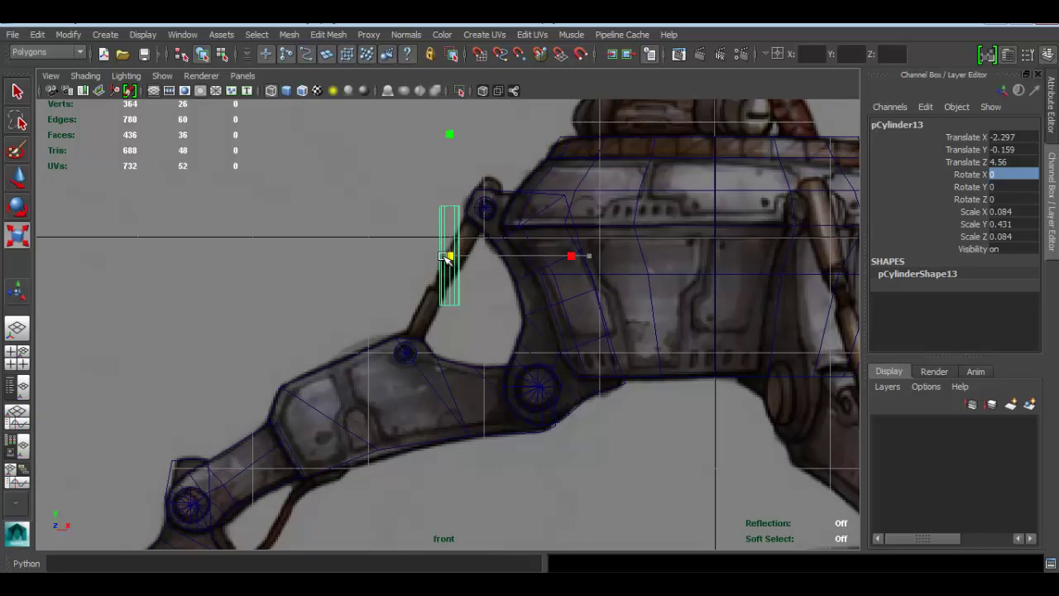
- Lengthen the piston cylinder to a Scale Y of about 0.935
key(e)
key(r)
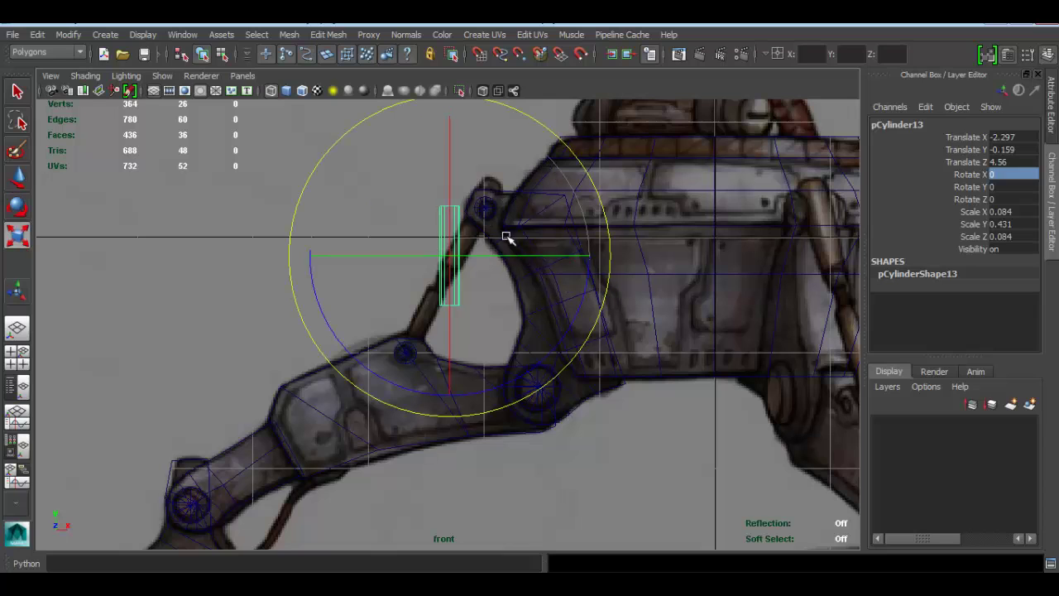
alt+middle_drag(482, 269, 484, 328)
drag(452, 175, 440, 16)
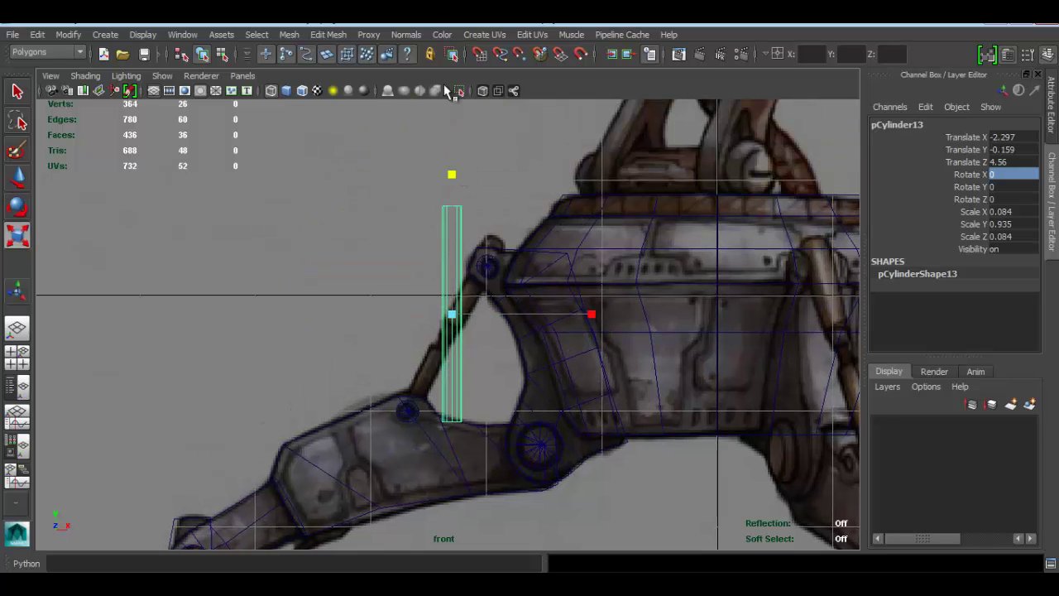
- Tilt the cylinder about -26.9 degrees in Z and move it over the reference piston, to about X -2.344, Y -0.323
key(e)
drag(323, 340, 302, 263)
scroll(395, 279, up, 2)
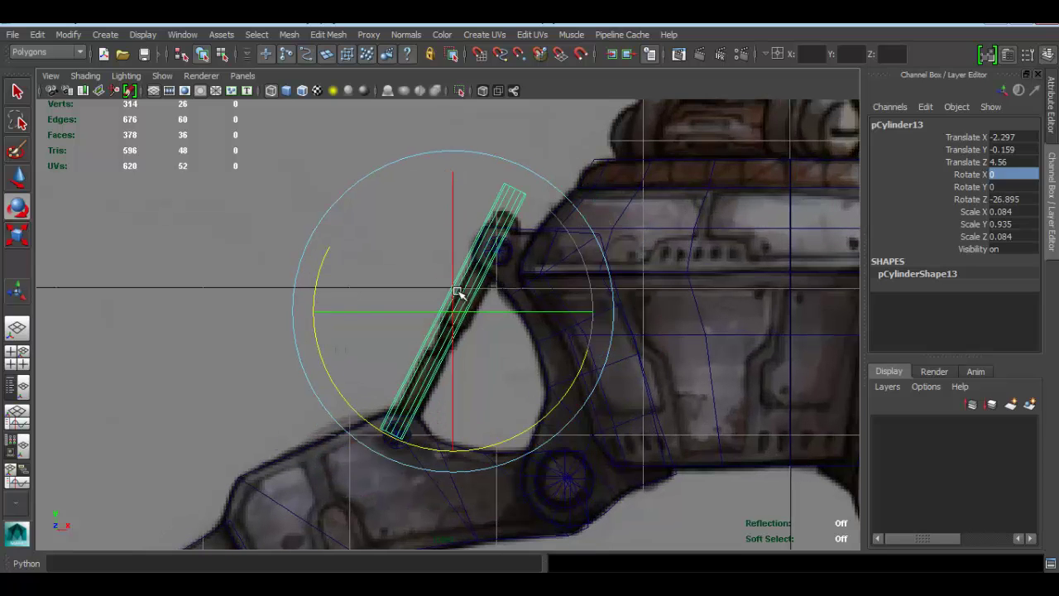
key(w)
drag(451, 321, 445, 333)
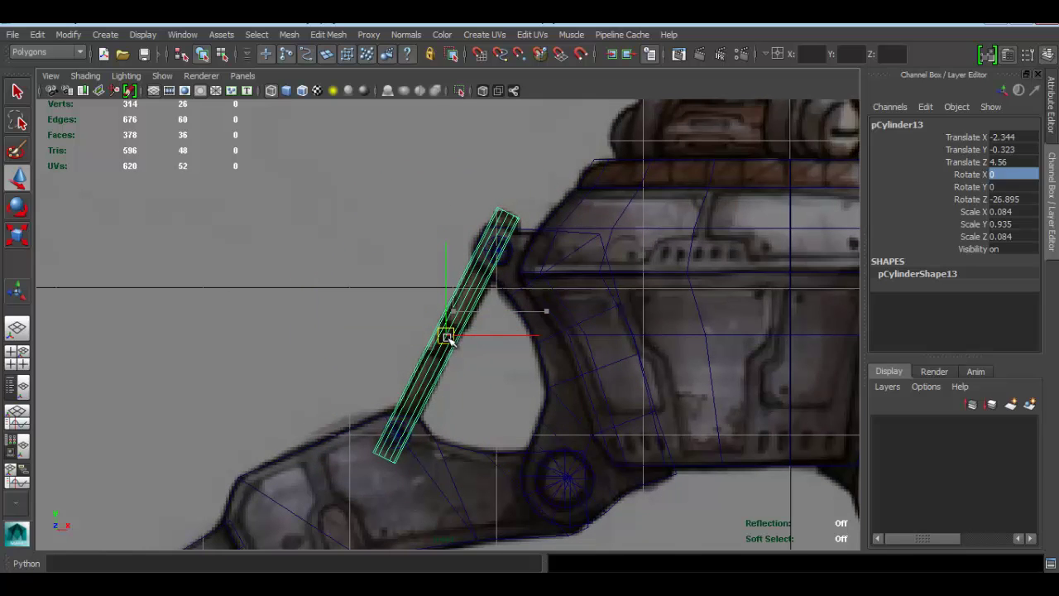
scroll(488, 309, down, 4)
scroll(489, 317, up, 2)
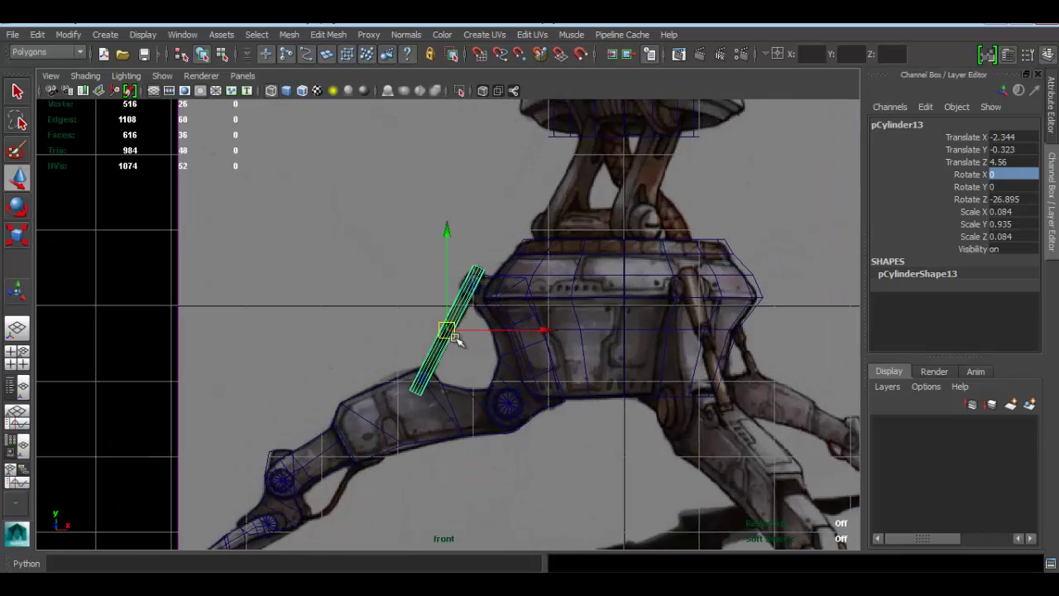
- Move the piston cylinder along Z into the middle of the leg bracket, to about Translate Z 3.13
key(space)
key(space)
alt+drag(620, 324, 473, 291)
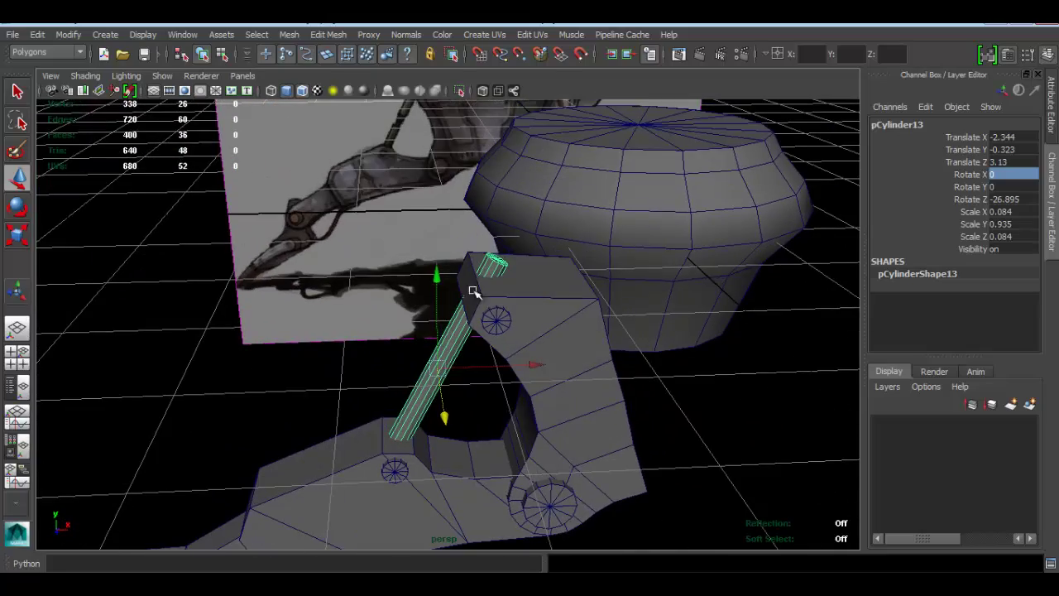
- Fine-tune the piston cylinder's position over the reference in the front view, to about X -2.341, Y -0.327
key(space)
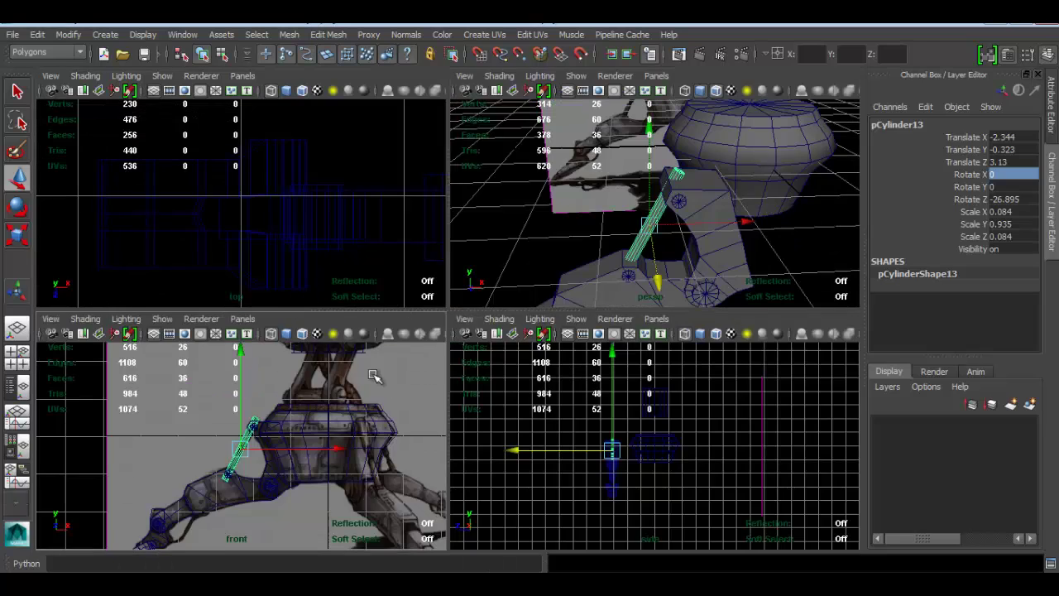
key(space)
scroll(512, 289, up, 3)
alt+middle_drag(468, 335, 471, 276)
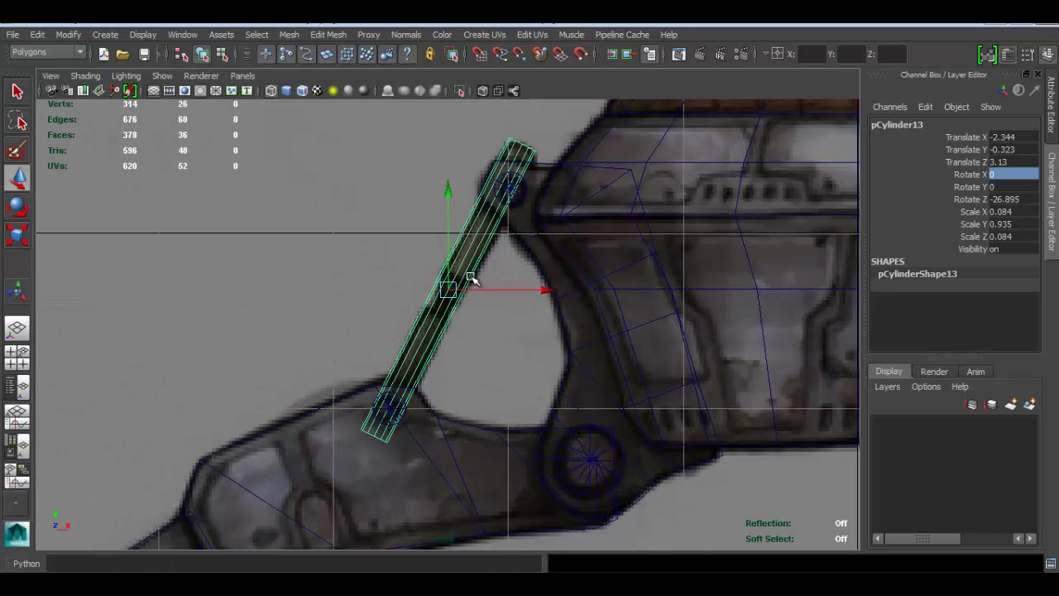
scroll(499, 203, up, 2)
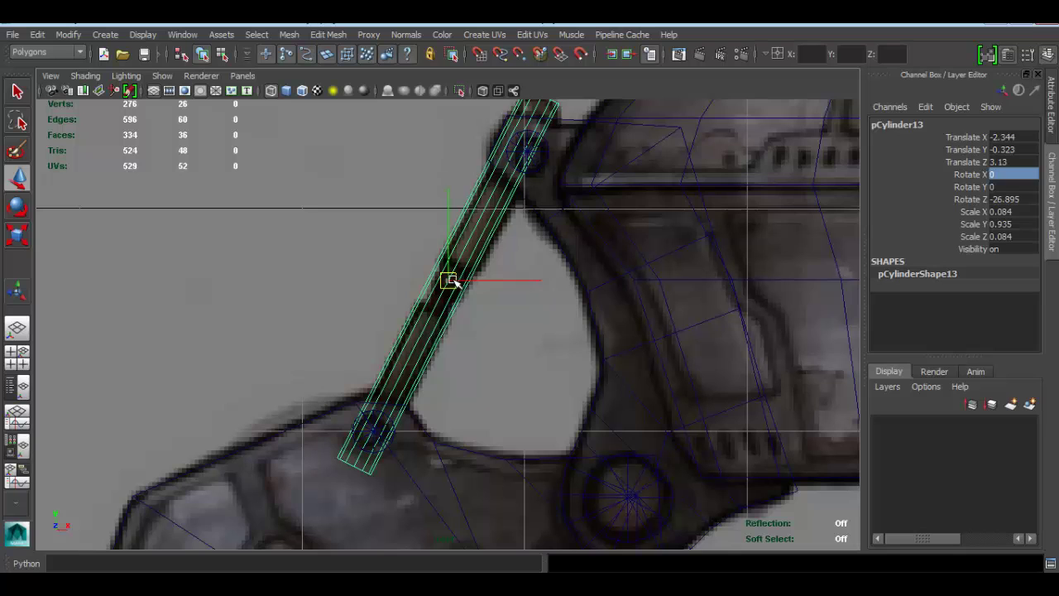
drag(451, 280, 450, 278)
scroll(454, 245, up, 2)
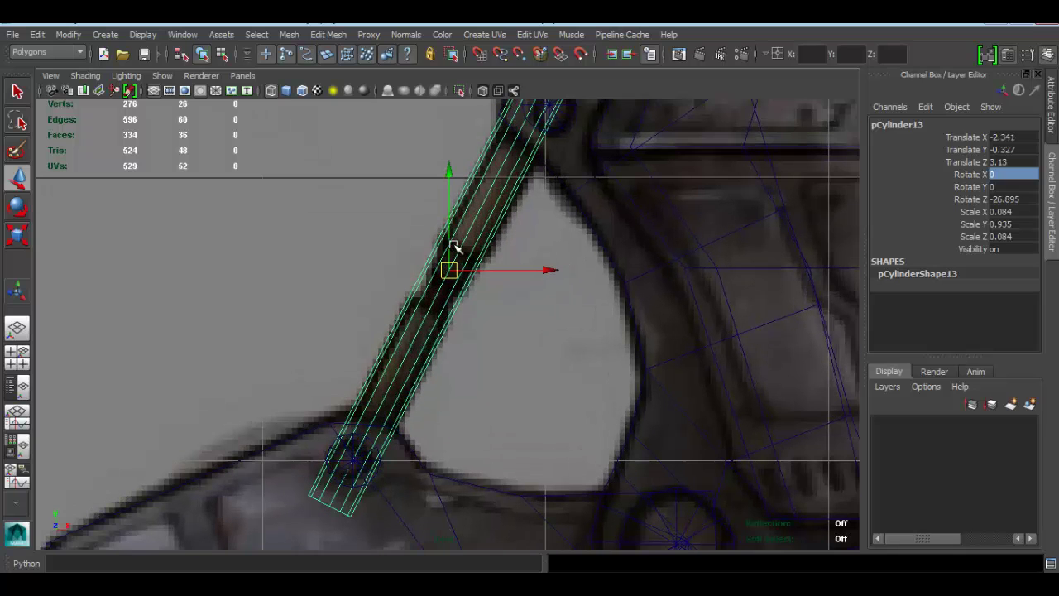
- Insert four edge loops around the piston cylinder, a close pair at each end of its narrow middle section
click(328, 34)
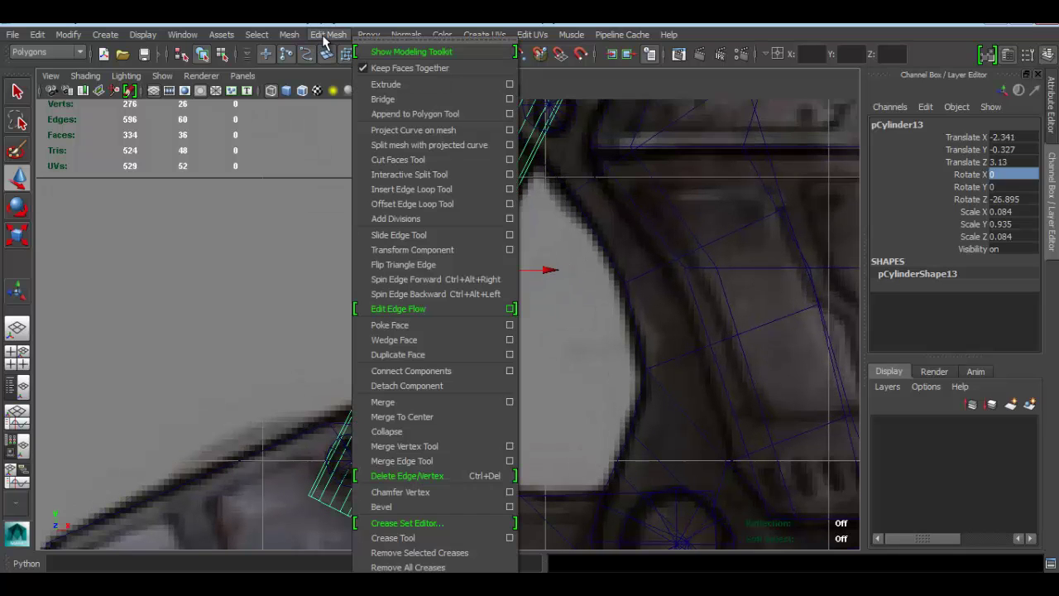
click(446, 189)
drag(469, 238, 459, 246)
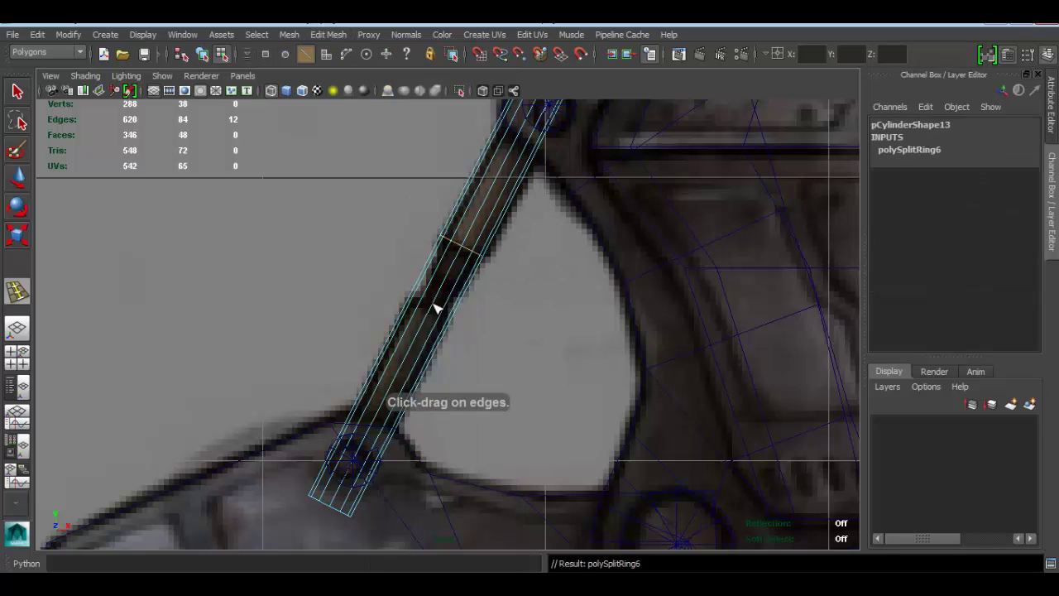
drag(433, 303, 428, 298)
drag(449, 256, 454, 255)
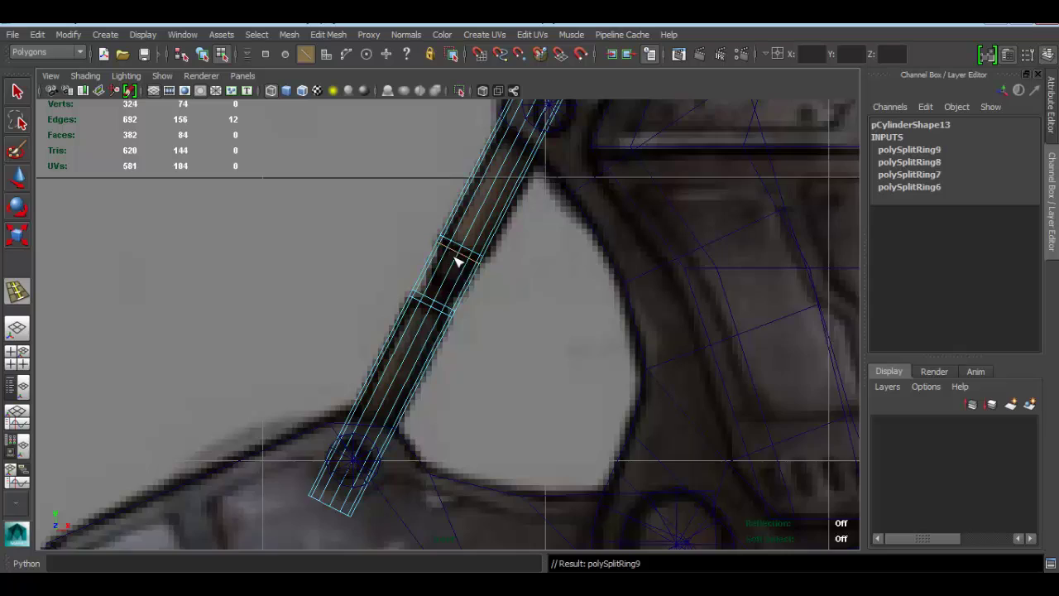
- Select the ring of faces between the inner edge loops in the middle of the piston cylinder
scroll(464, 259, up, 2)
key(q)
right_click(465, 246)
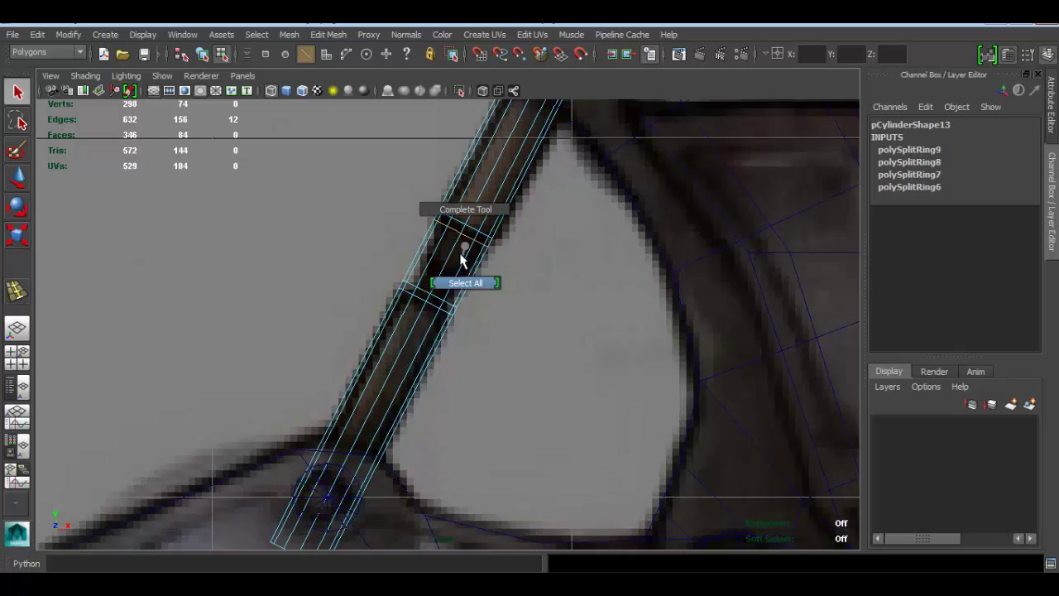
right_drag(473, 238, 399, 241)
drag(400, 240, 494, 287)
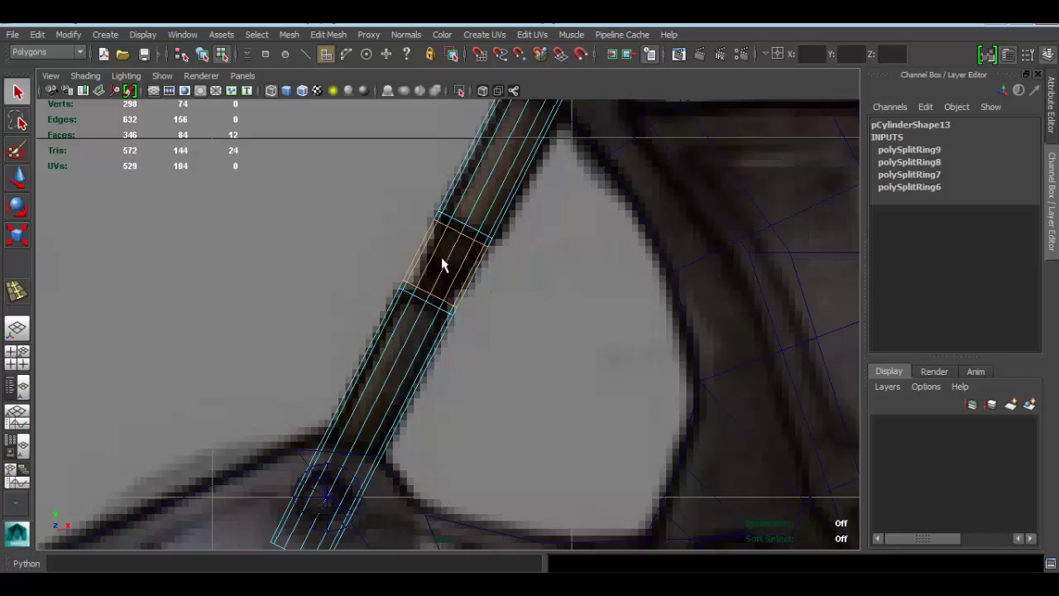
key(space)
key(space)
key(f)
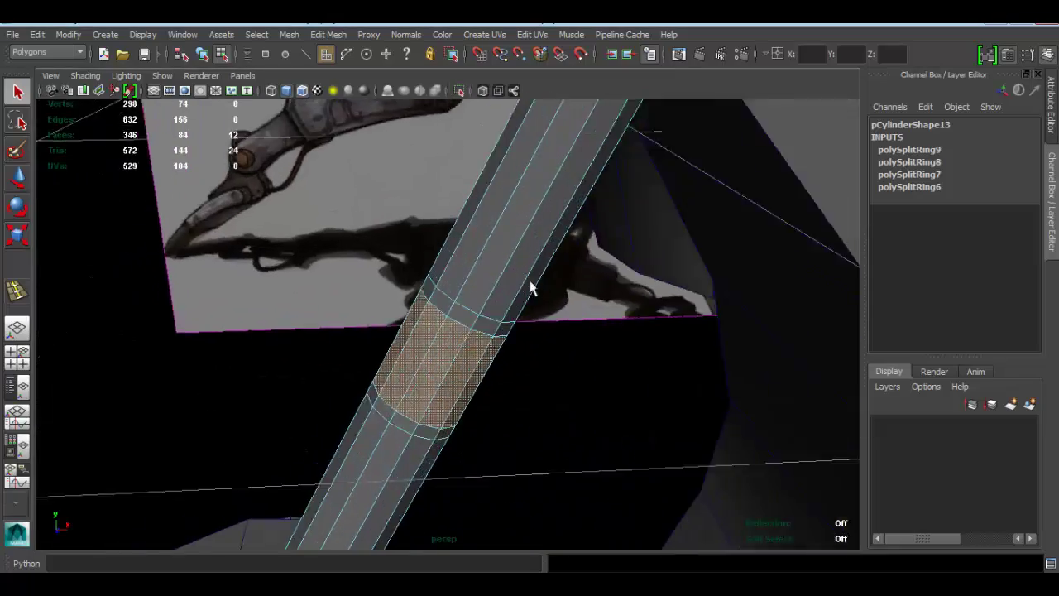
alt+drag(529, 287, 368, 187)
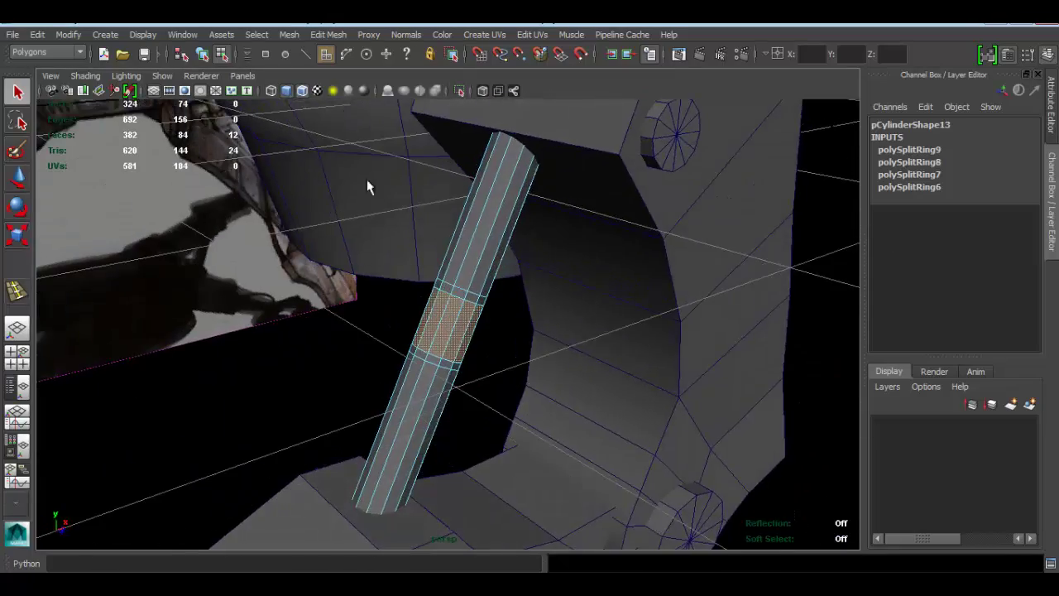
- Use Transform Component to push the selected middle faces inward by about -0.026 in Local Translate Z
click(327, 35)
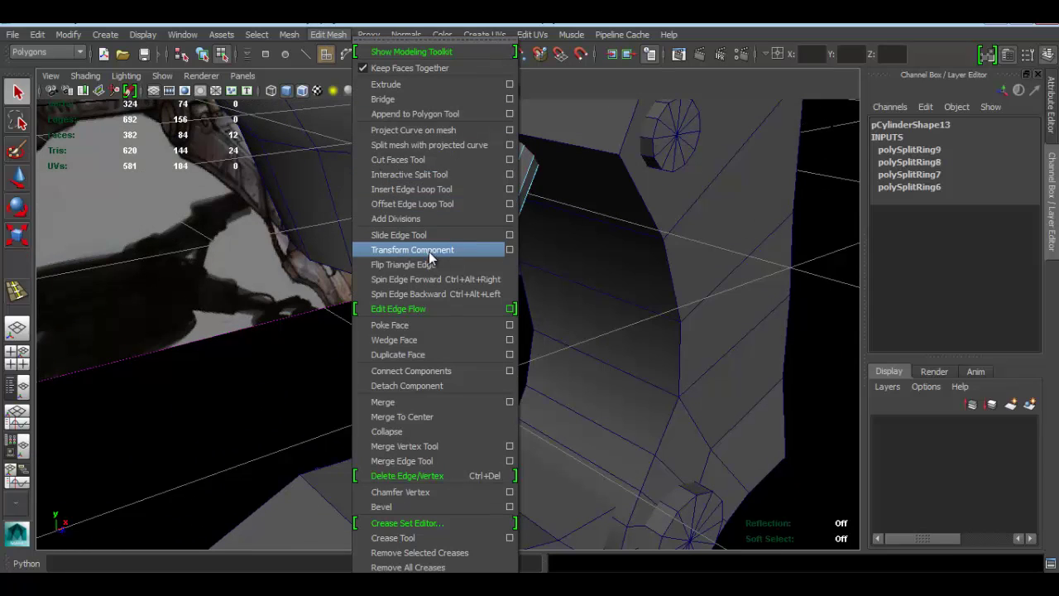
click(455, 253)
alt+drag(451, 304, 454, 280)
key(space)
alt+middle_drag(283, 406, 296, 431)
key(space)
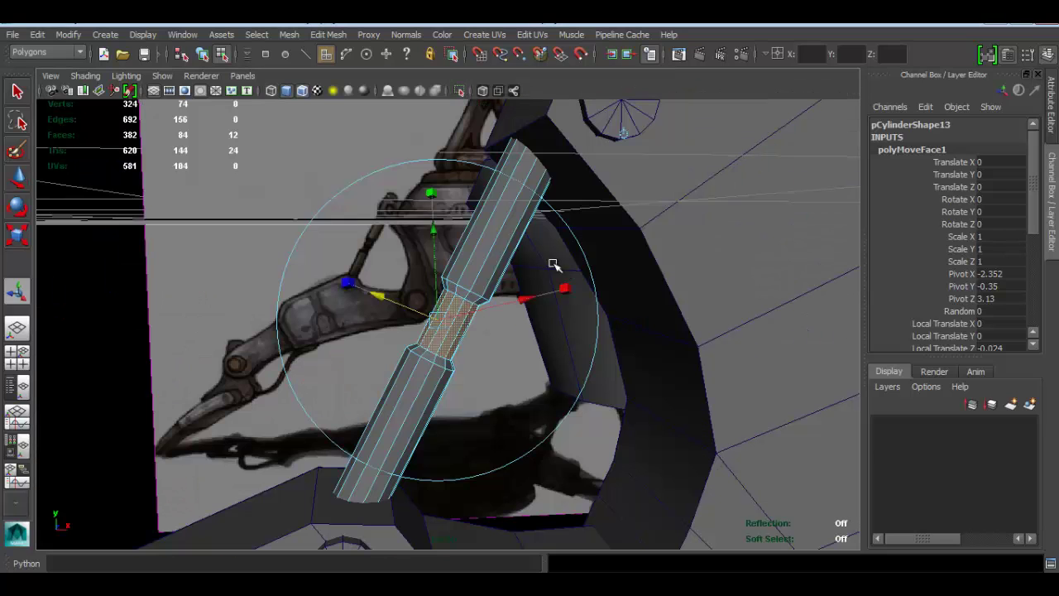
alt+drag(551, 265, 542, 284)
alt+drag(433, 279, 436, 317)
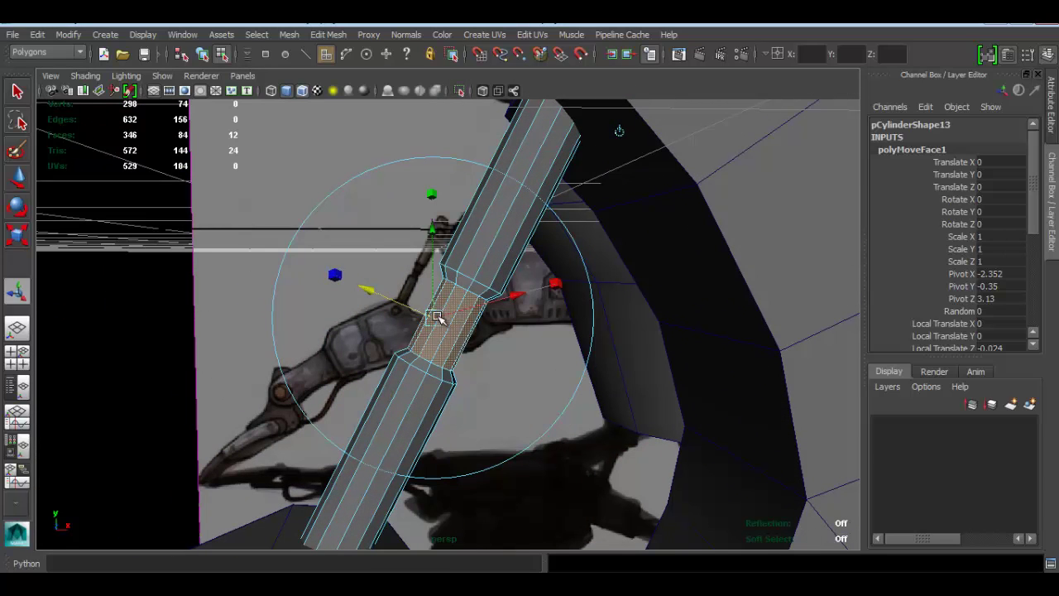
drag(371, 290, 376, 293)
key(q)
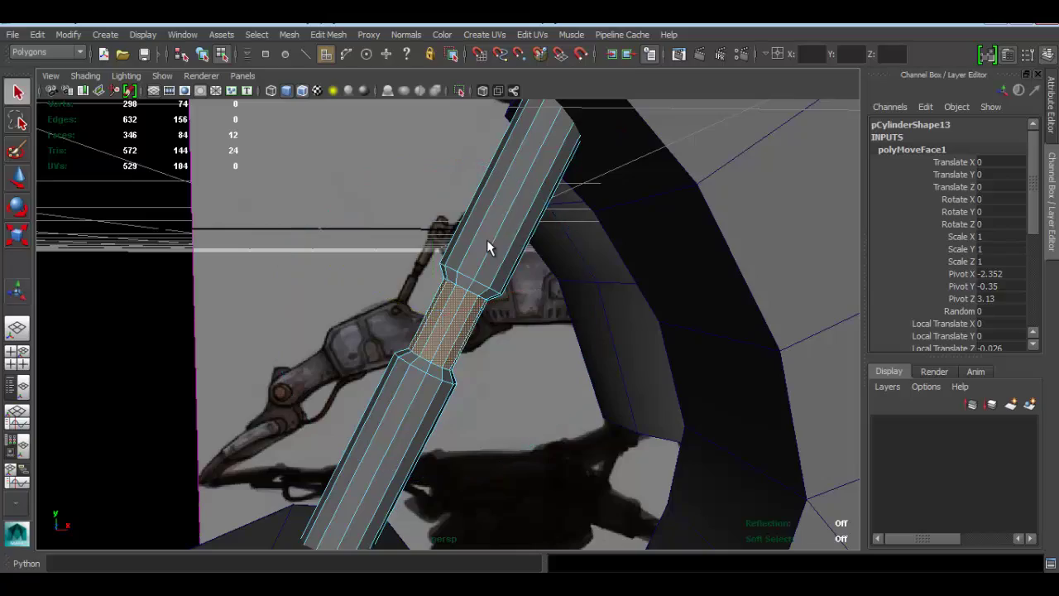
- Return the piston cylinder to object mode, deselect it and view the leg from its outer end
right_drag(486, 239, 553, 206)
scroll(553, 212, down, 5)
click(190, 321)
scroll(502, 306, down, 5)
alt+drag(492, 305, 641, 307)
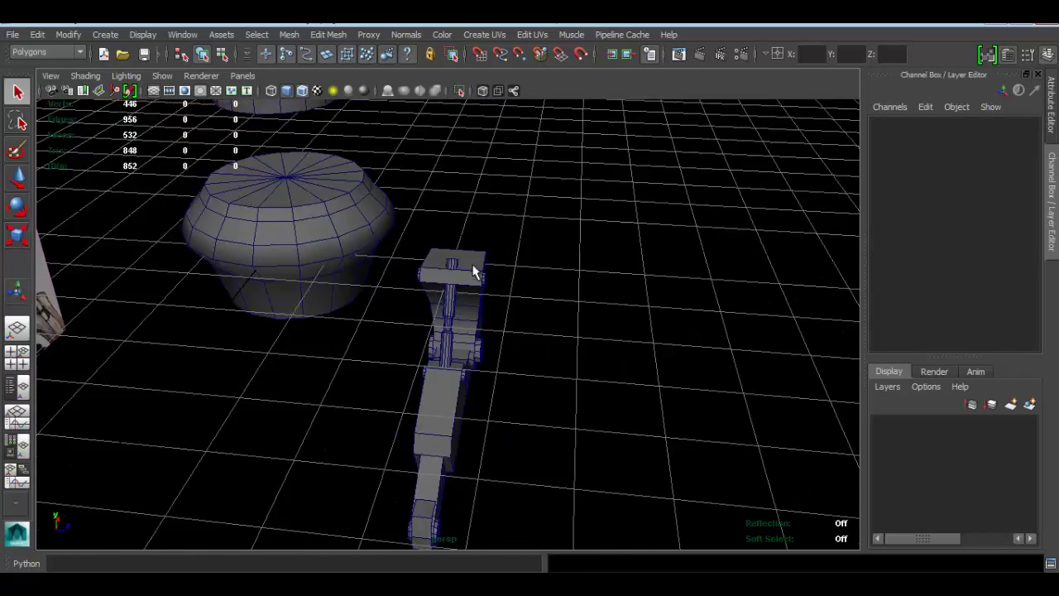
scroll(473, 270, up, 5)
click(454, 259)
alt+drag(455, 260, 464, 272)
right_drag(465, 269, 393, 190)
drag(378, 152, 526, 226)
key(ctrl+z)
key(ctrl+z)
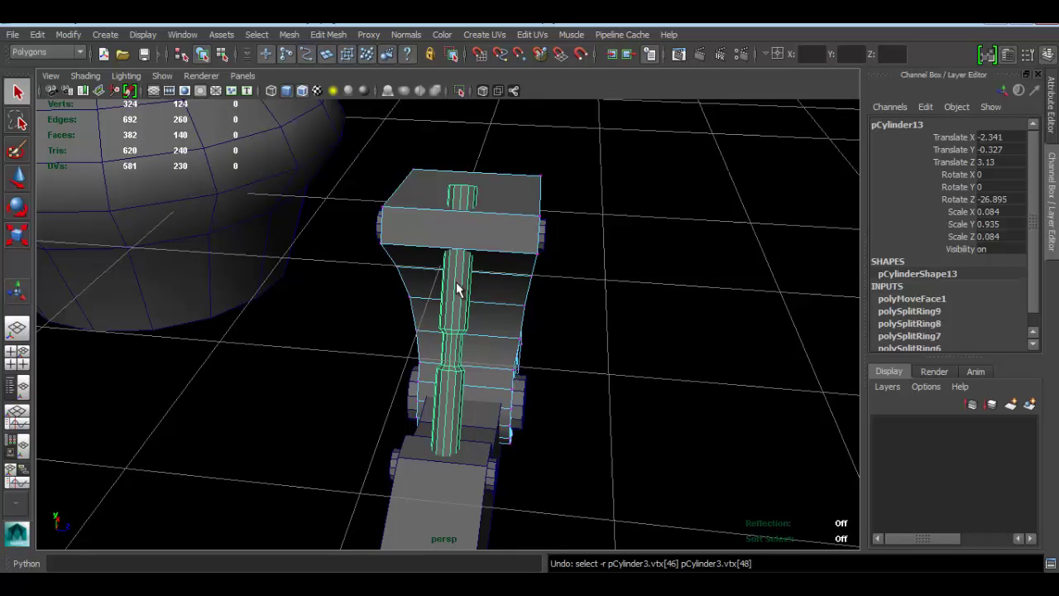
- Select the vertices at the piston cylinder's upper end and scale them wider so the end flares inside the bracket
right_drag(460, 293, 378, 233)
drag(421, 160, 590, 306)
key(space)
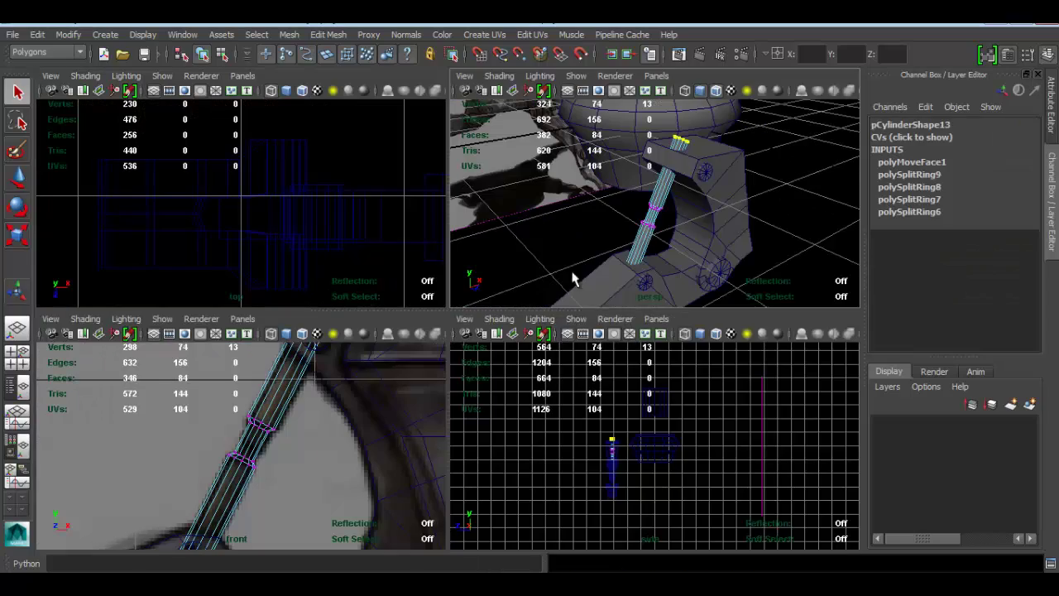
key(space)
alt+right_drag(525, 243, 277, 178)
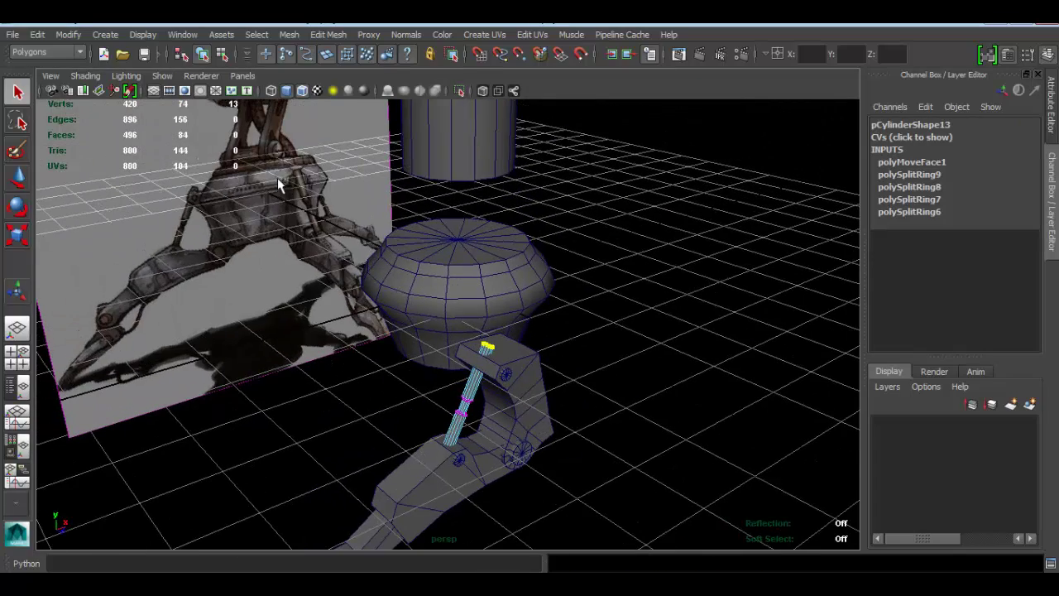
alt+right_drag(490, 312, 507, 339)
key(e)
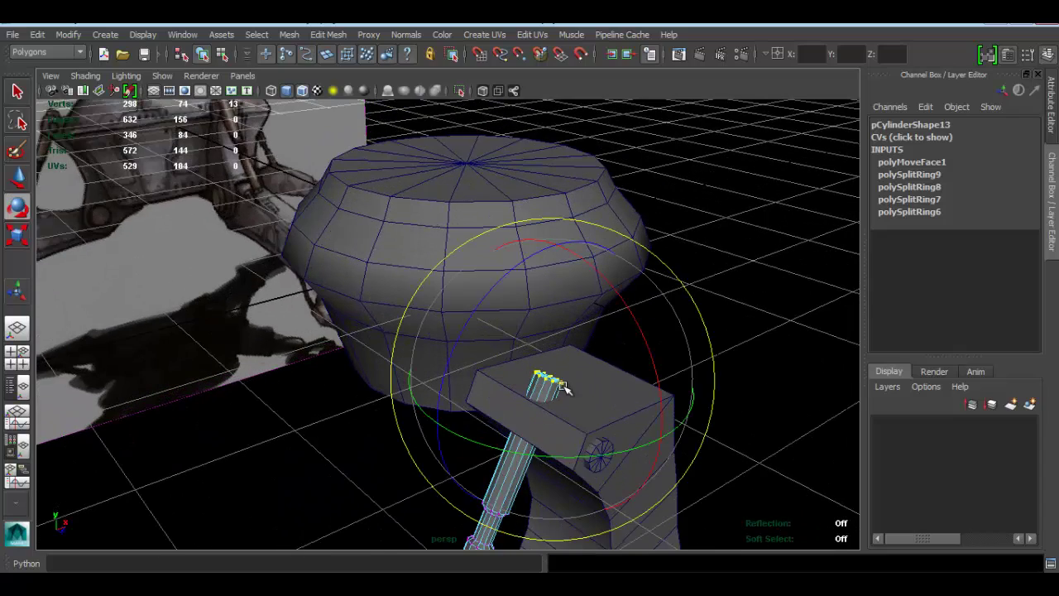
key(r)
drag(562, 383, 567, 385)
alt+drag(463, 396, 533, 306)
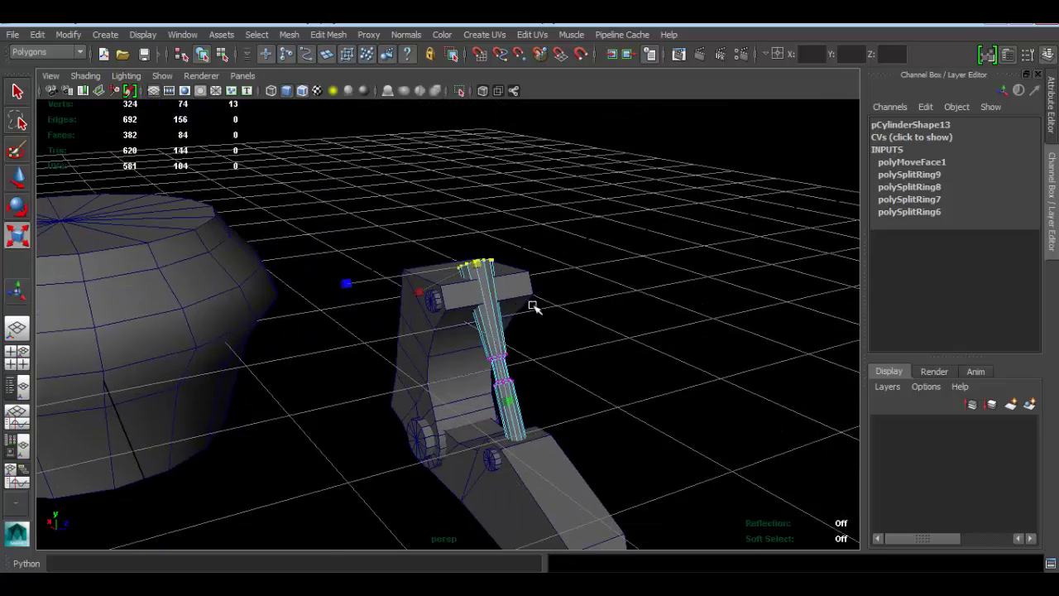
click(610, 190)
alt+drag(577, 267, 463, 331)
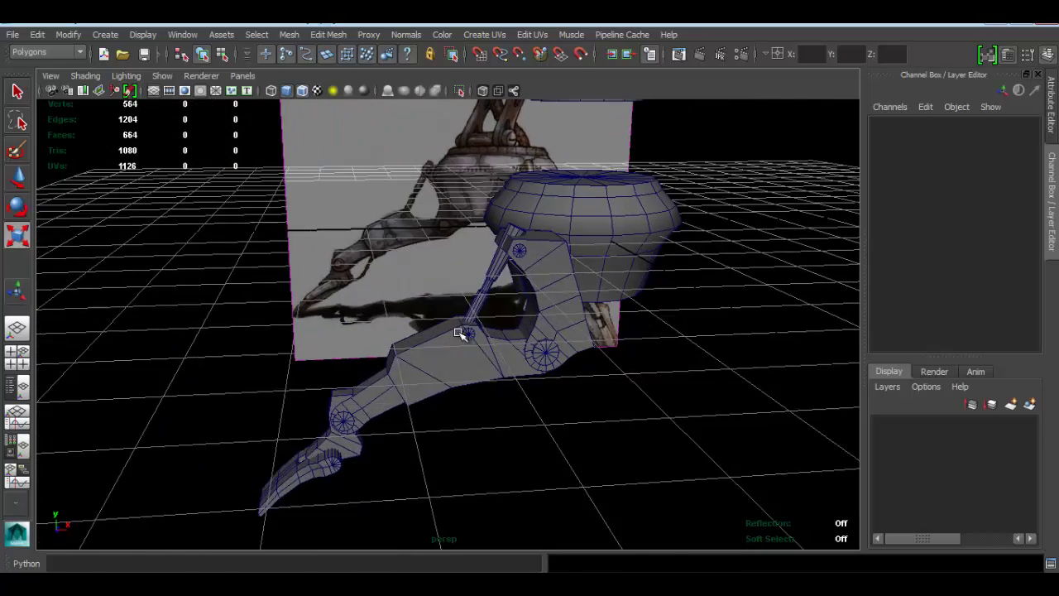
- Select all the leg parts and move them along Z to about -0.036, centring the leg on the body
key(space)
scroll(285, 423, up, 3)
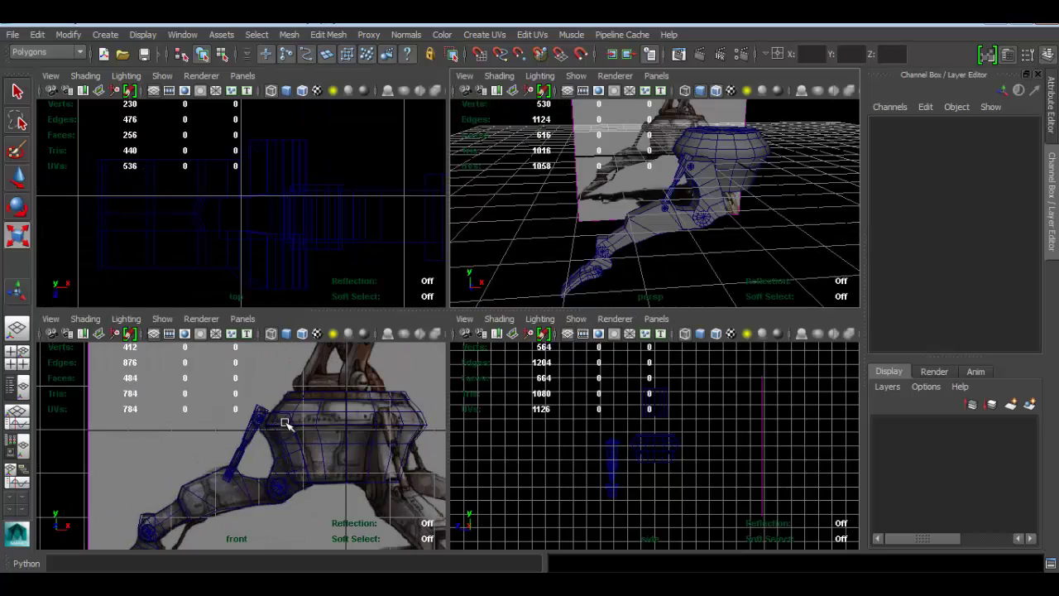
alt+middle_drag(304, 420, 311, 389)
key(space)
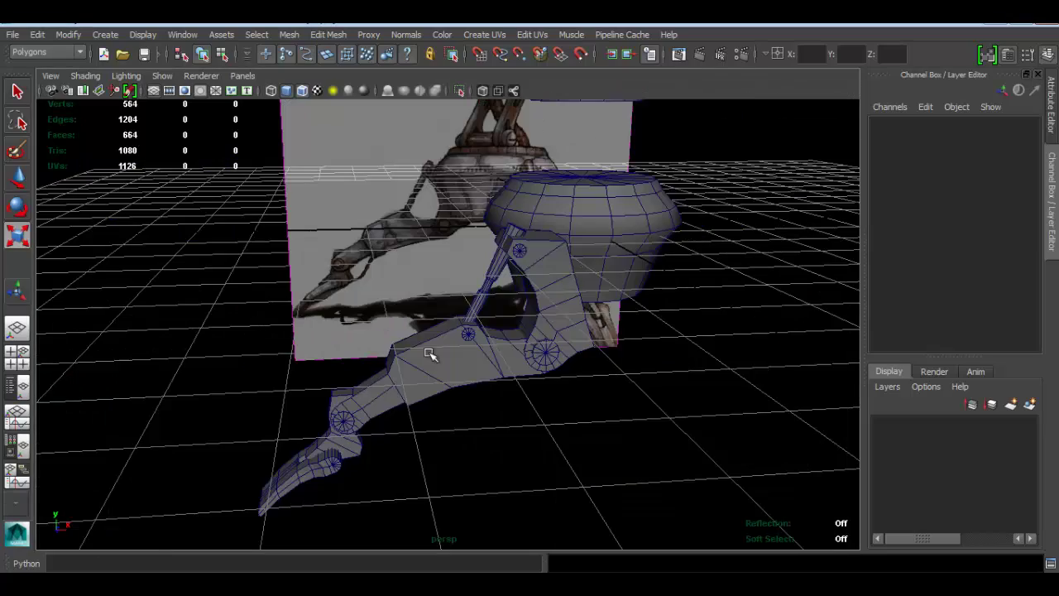
alt+drag(430, 354, 521, 316)
alt+drag(449, 246, 404, 274)
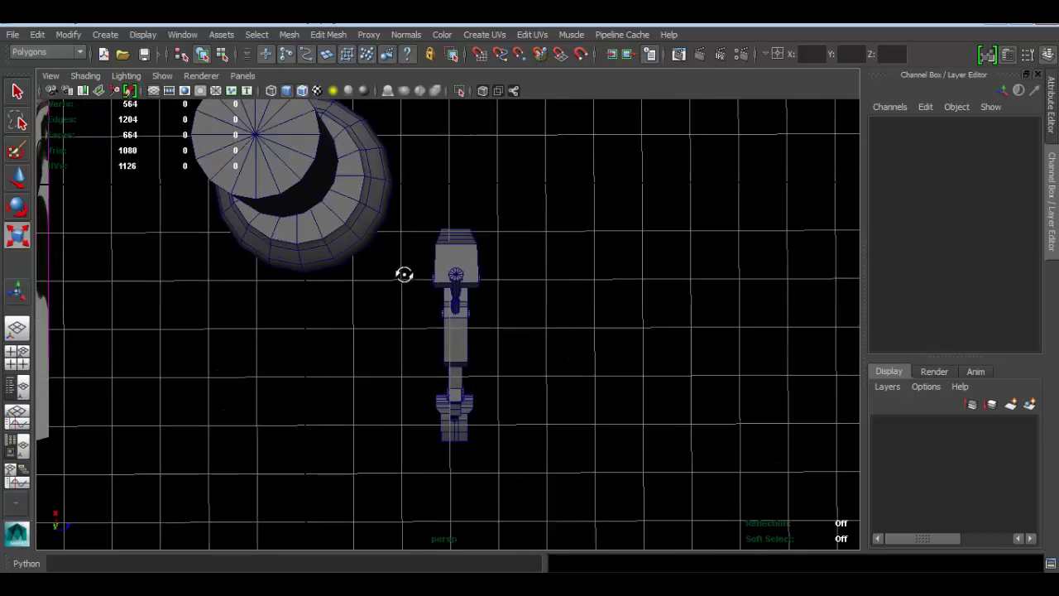
click(467, 306)
key(w)
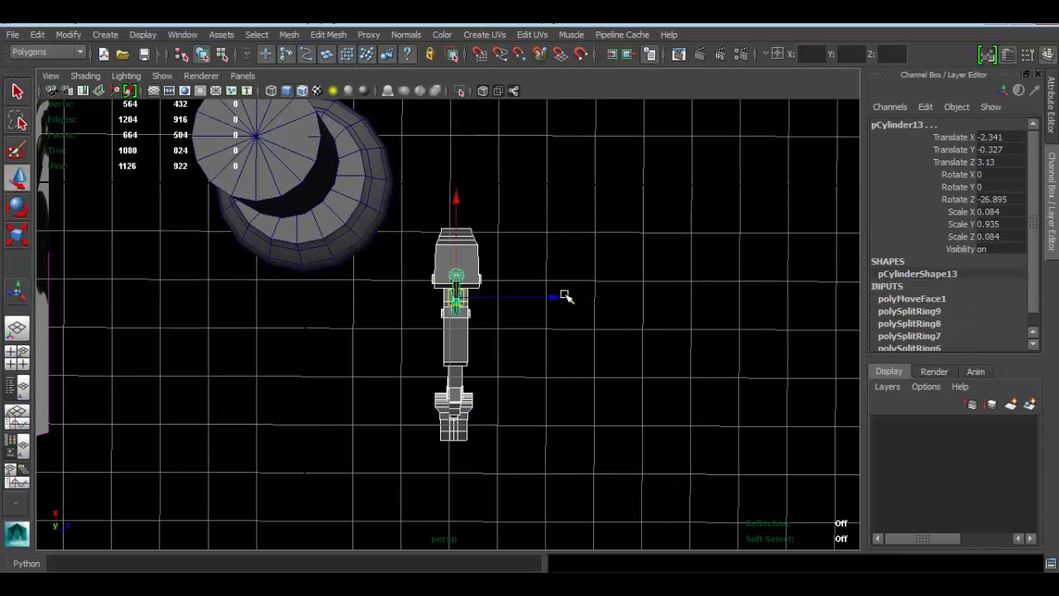
alt+drag(349, 264, 523, 271)
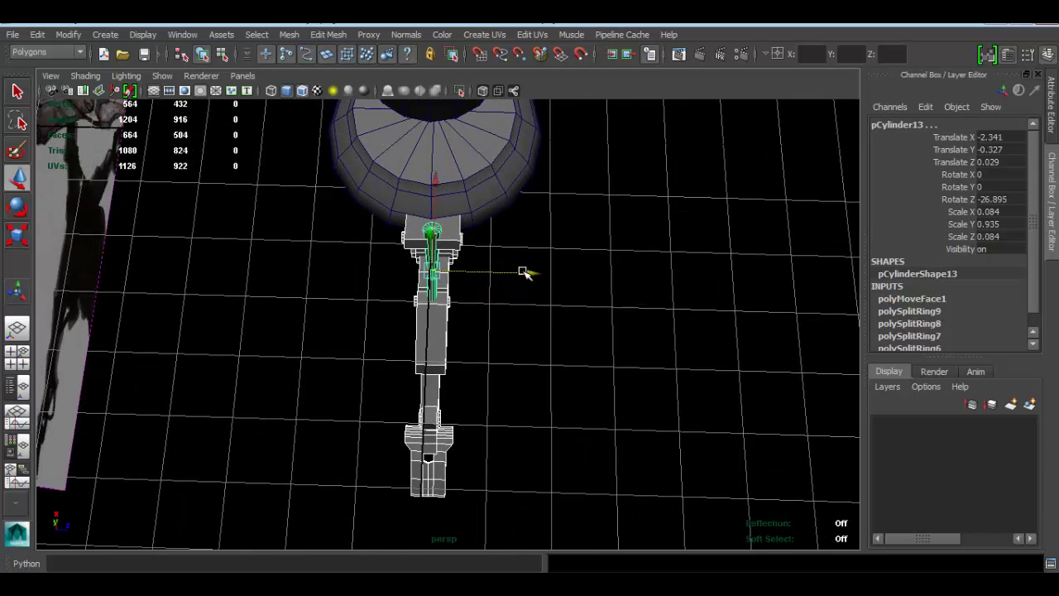
click(602, 238)
- Inspect how the leg and piston meet the turret body from several angles
alt+drag(563, 315, 489, 265)
alt+drag(567, 276, 335, 287)
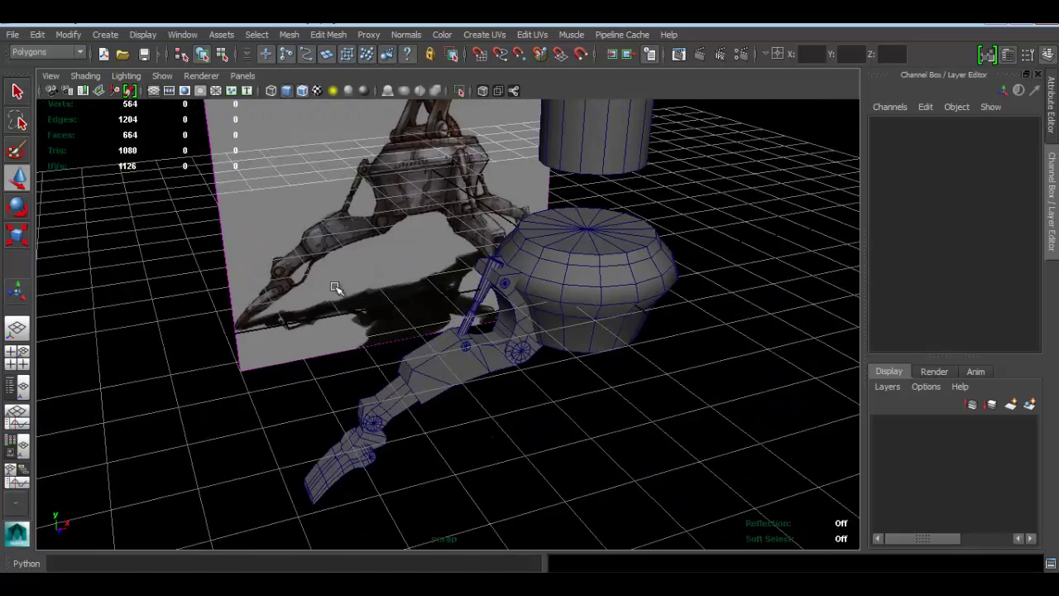
alt+right_drag(335, 287, 479, 370)
alt+drag(508, 315, 523, 331)
alt+drag(476, 392, 478, 360)
alt+drag(459, 308, 384, 218)
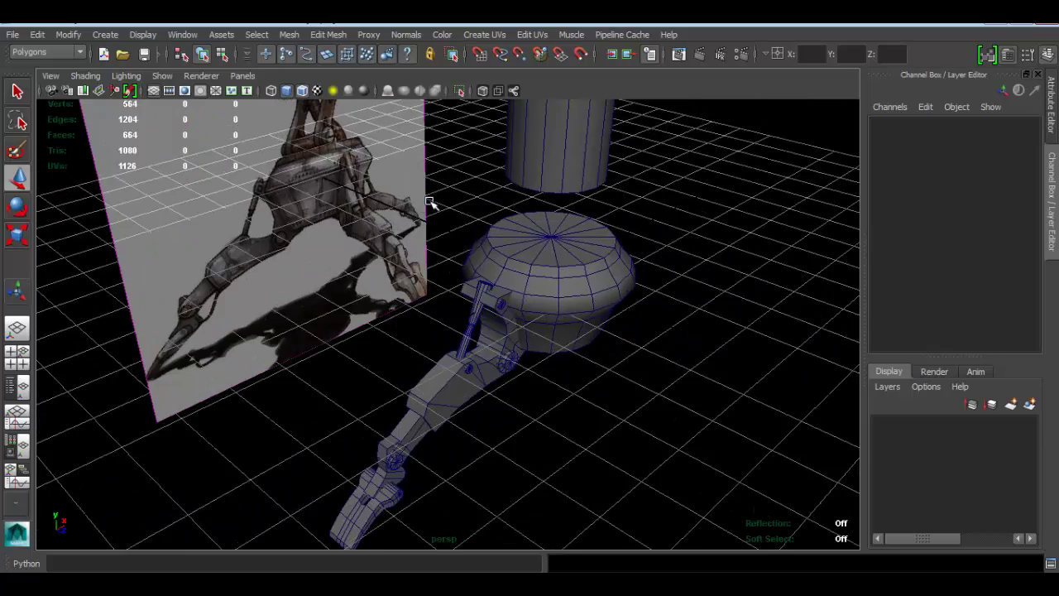
alt+drag(493, 411, 440, 318)
- Compare the leg and piston with the reference image in the front view, checking the cable beneath the lower leg
key(space)
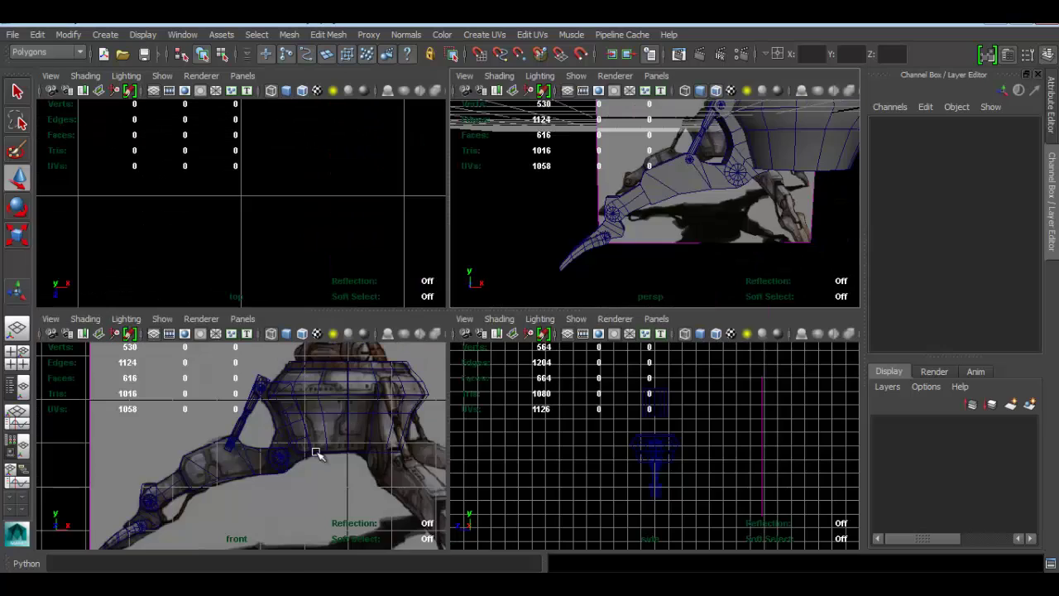
key(space)
scroll(375, 417, up, 3)
alt+middle_drag(371, 409, 477, 325)
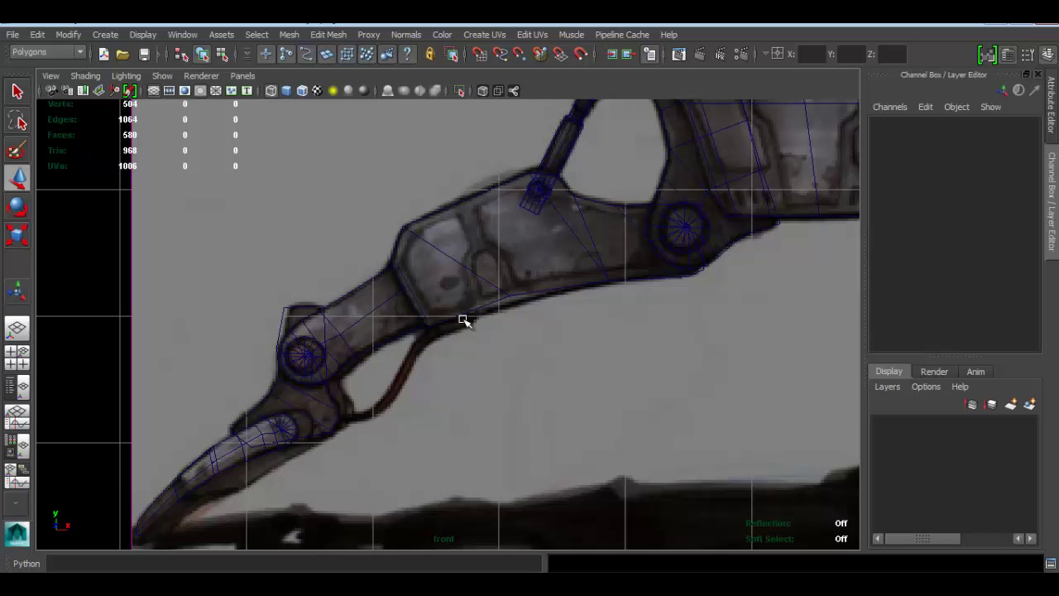
scroll(510, 347, down, 5)
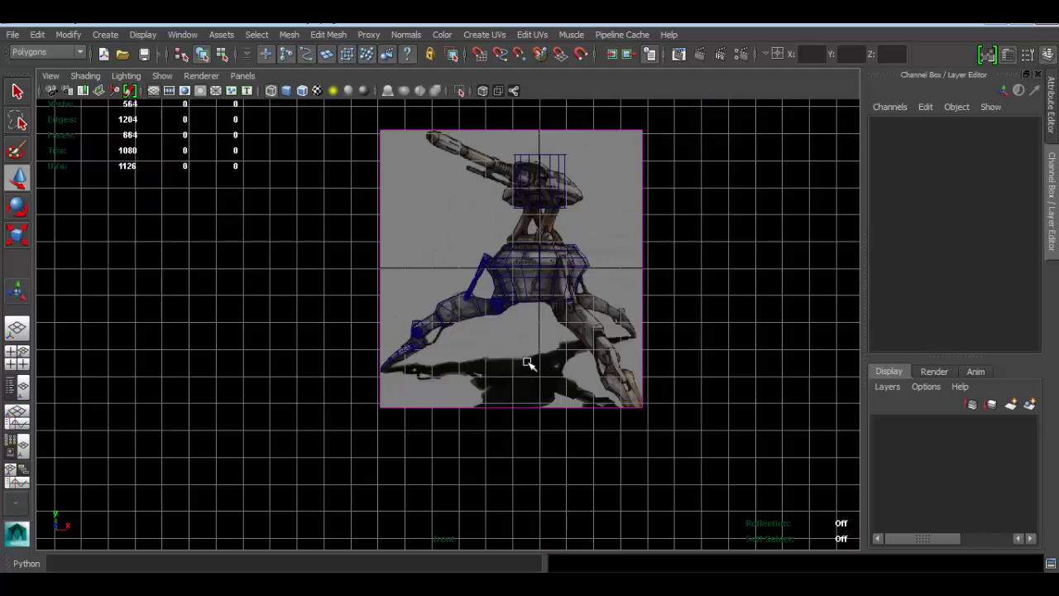
scroll(489, 314, up, 2)
scroll(439, 294, up, 4)
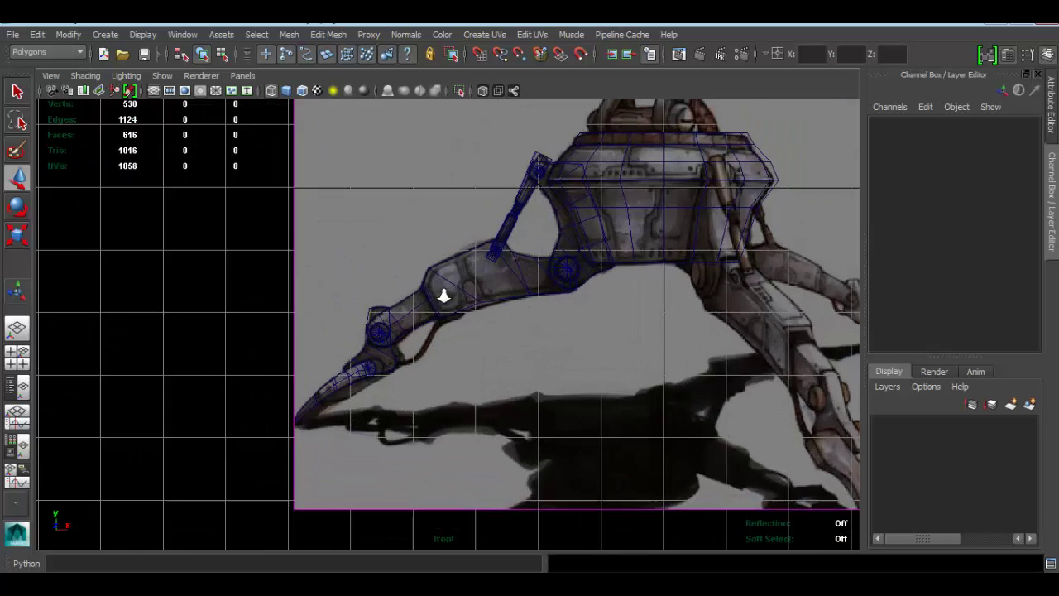
scroll(443, 294, up, 2)
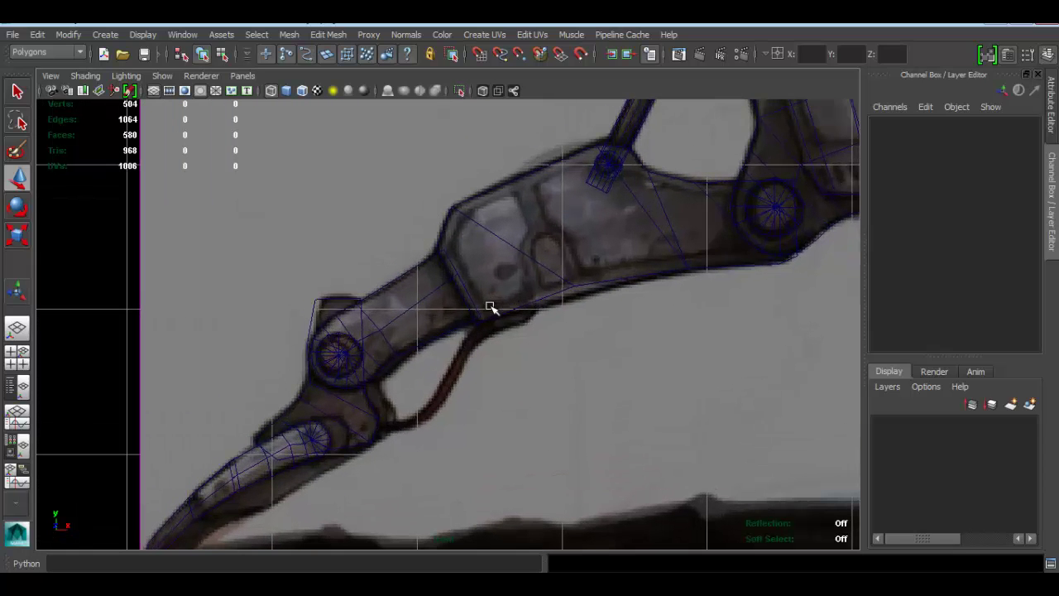
alt+middle_drag(603, 219, 592, 296)
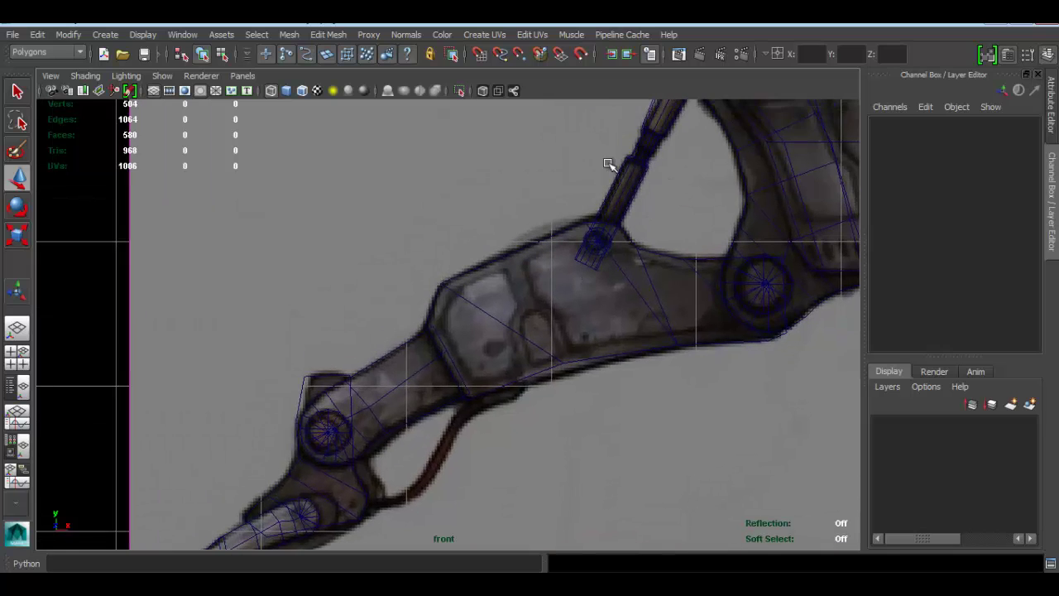
click(626, 200)
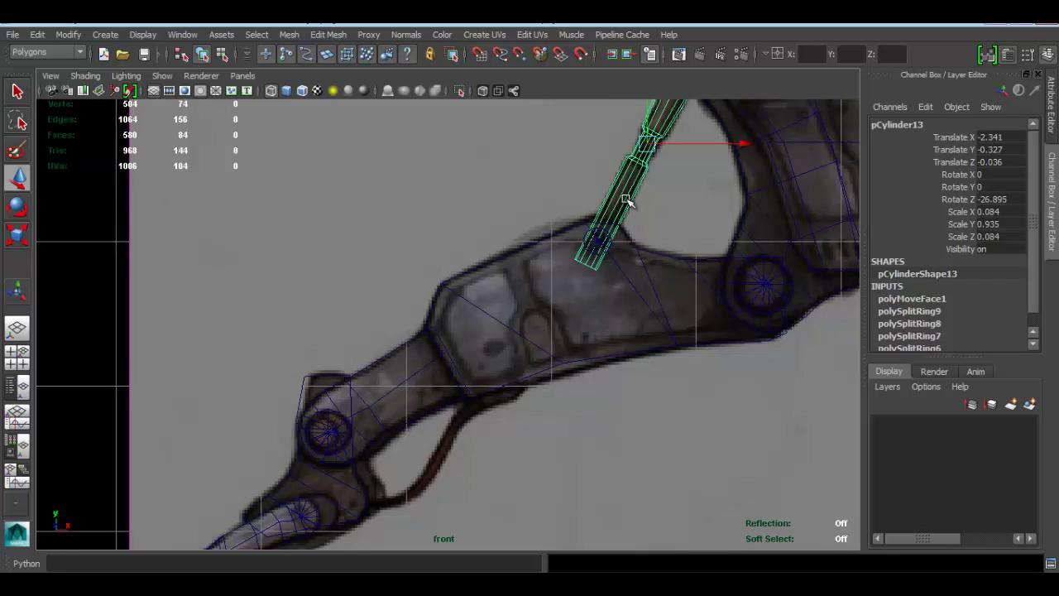
alt+middle_drag(498, 355, 495, 232)
- Deselect everything and save the scene, accepting the student version notice
click(571, 332)
key(q)
key(ctrl+s)
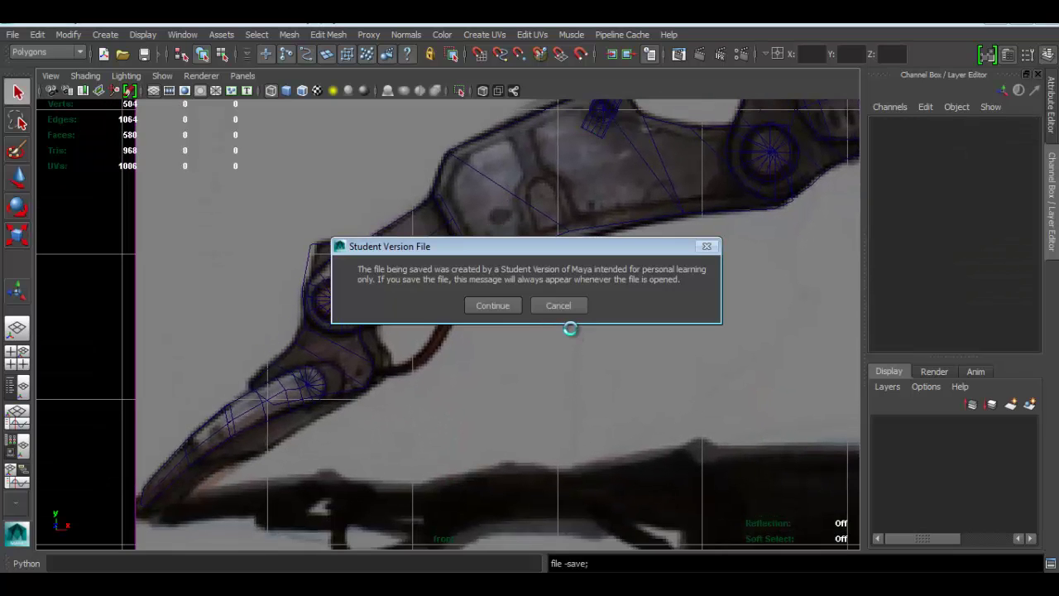
key(Return)
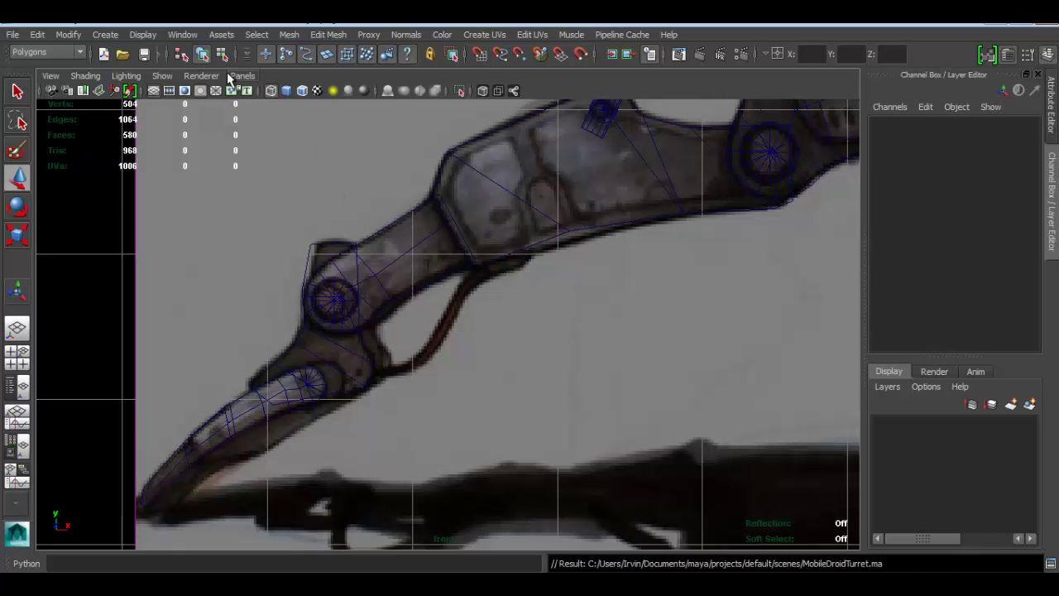
- Draw a CV curve along the reference cable, from the ankle joint up into the underside of the middle leg segment
click(106, 34)
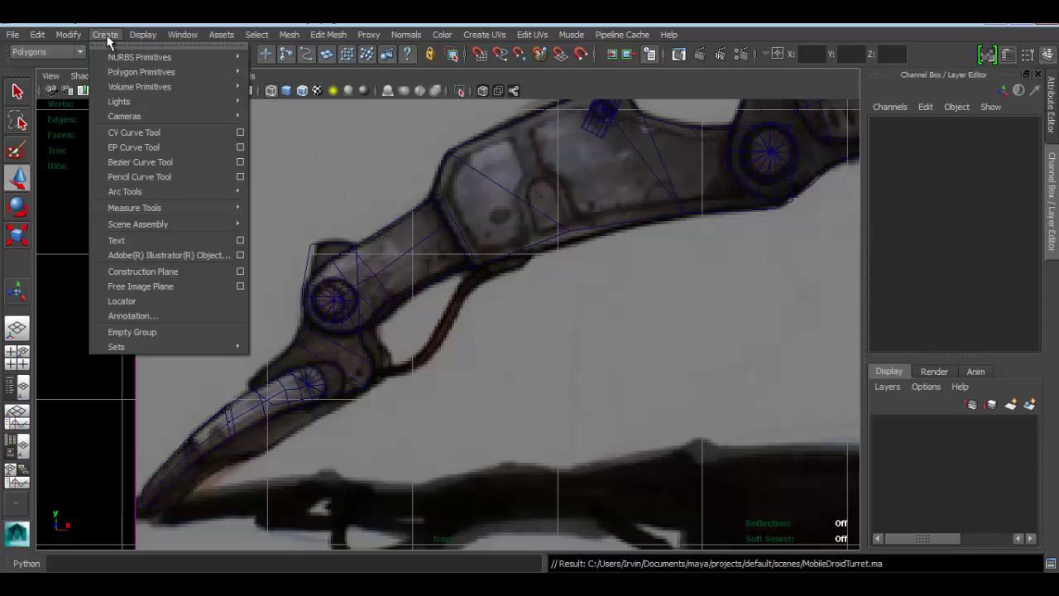
click(142, 132)
scroll(432, 346, up, 2)
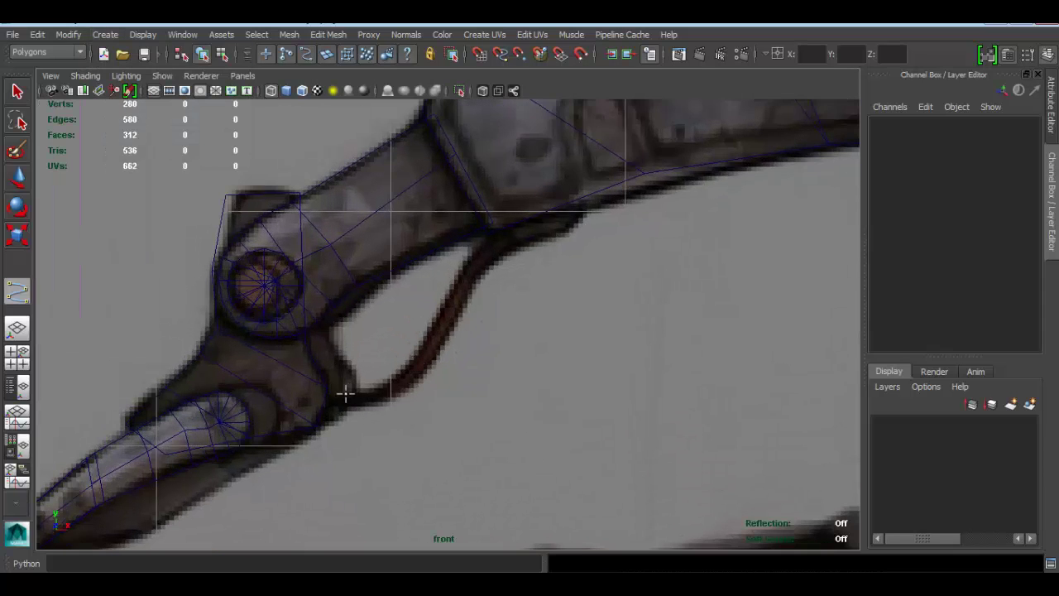
click(366, 402)
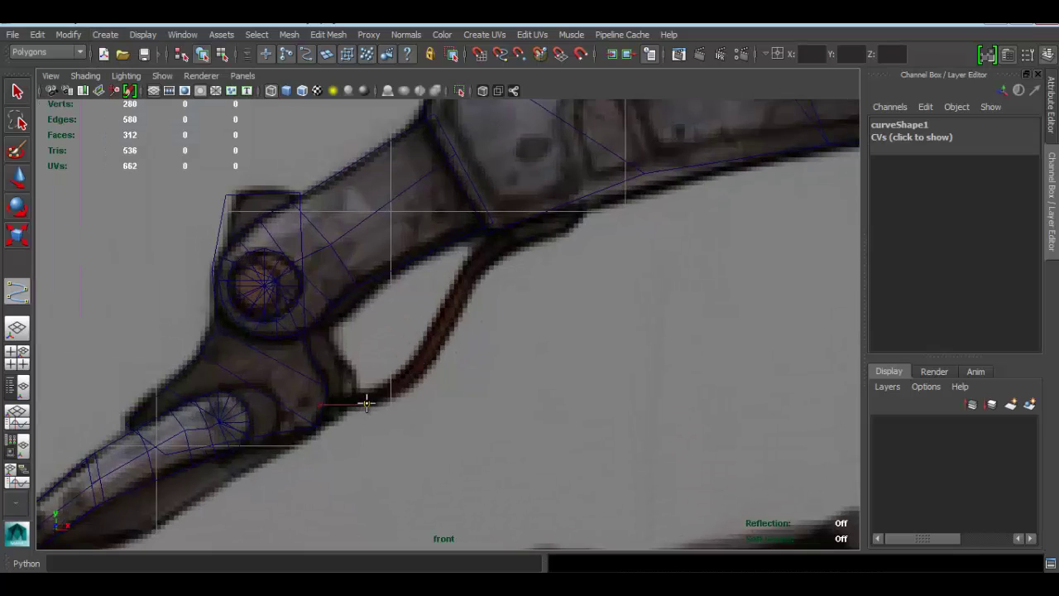
click(437, 341)
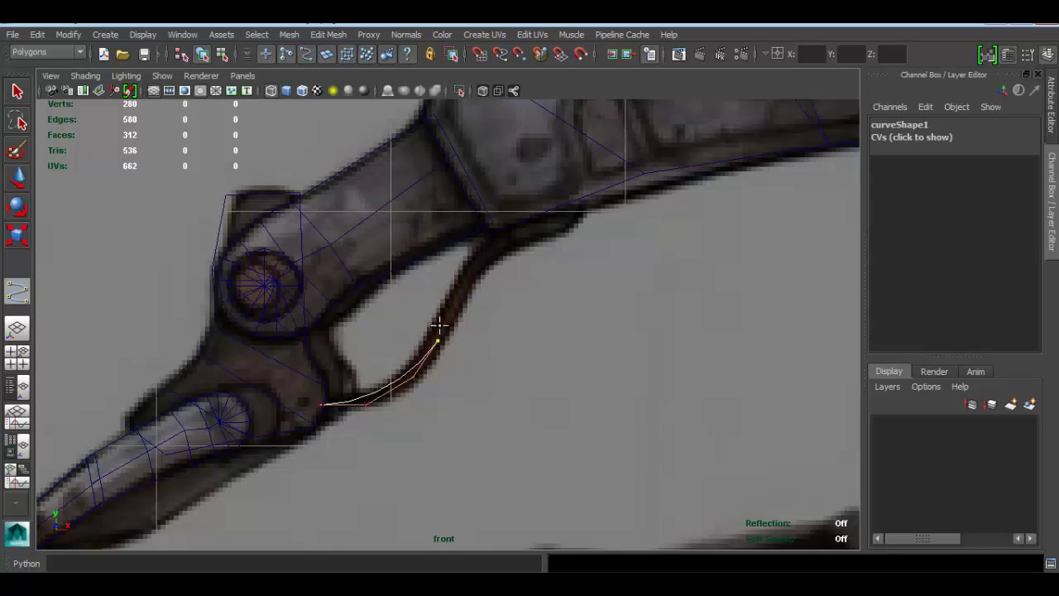
click(460, 278)
click(487, 252)
drag(558, 219, 580, 210)
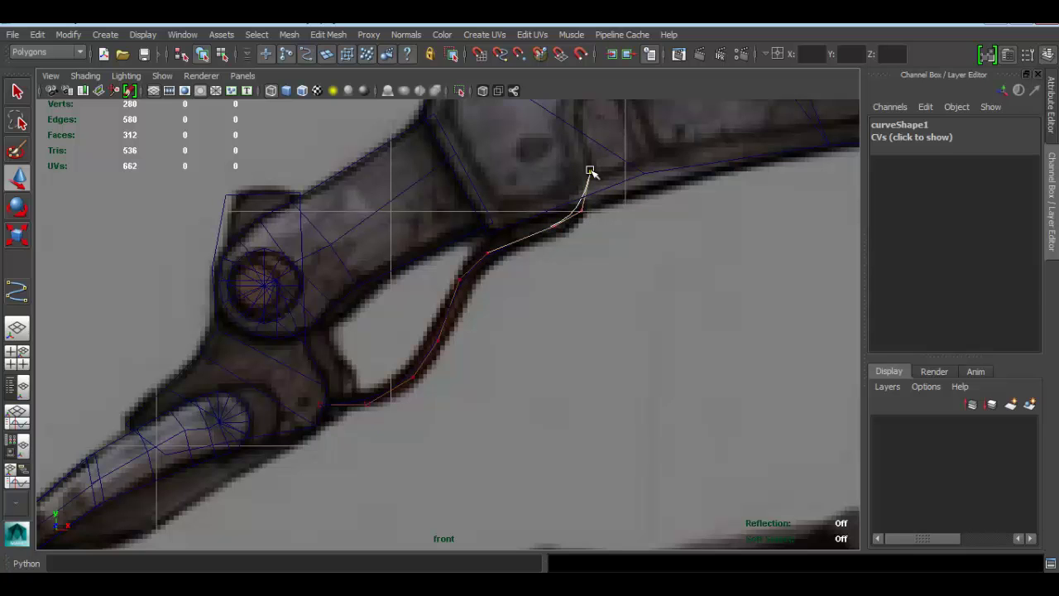
key(Return)
scroll(472, 307, down, 4)
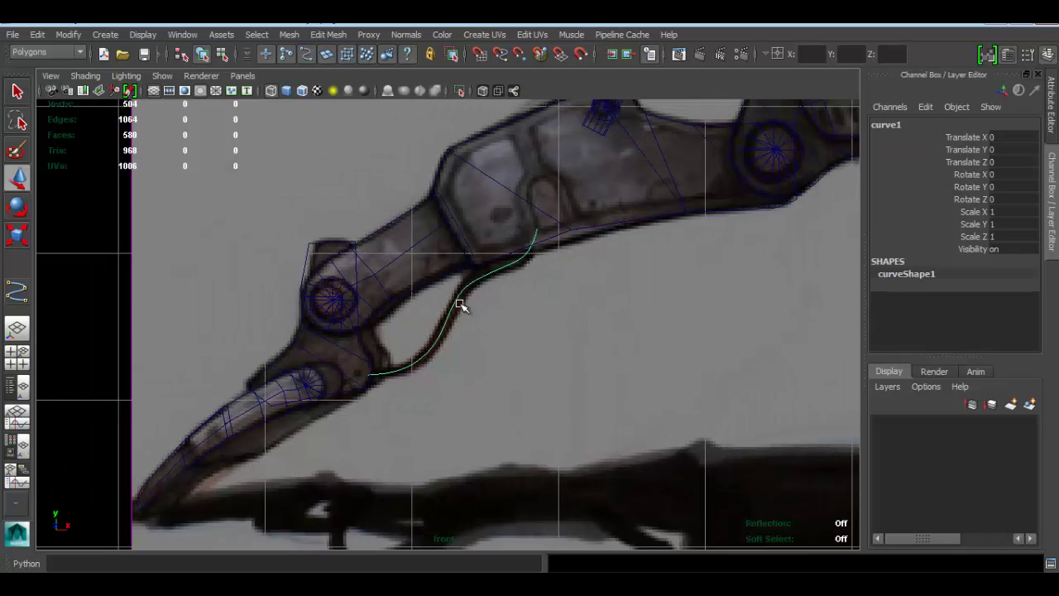
- Deselect the cable curve and create a NURBS circle at the origin in the perspective view
key(space)
key(space)
alt+drag(497, 304, 418, 284)
click(526, 347)
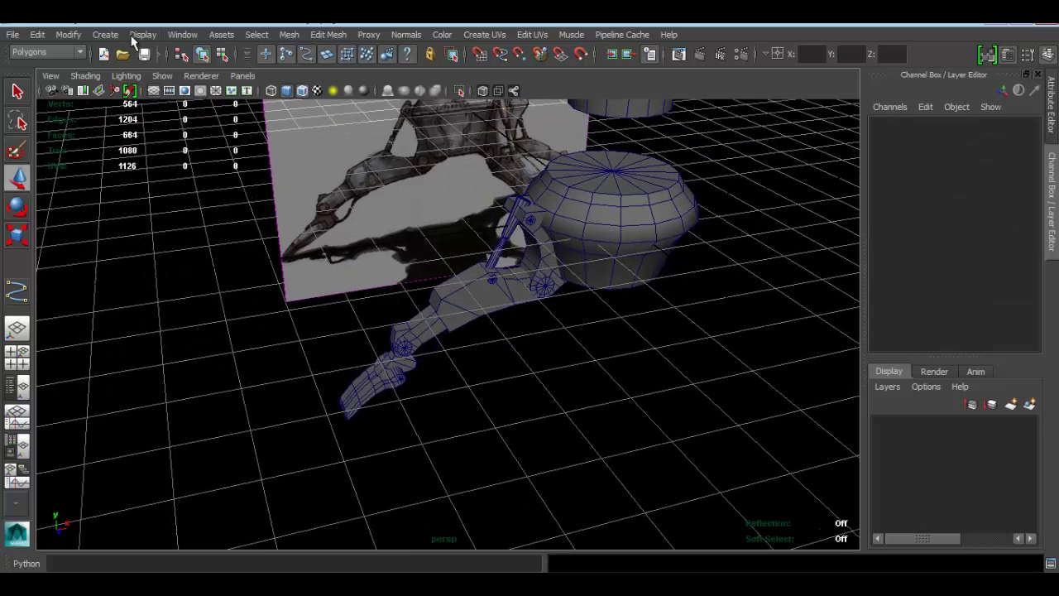
click(105, 34)
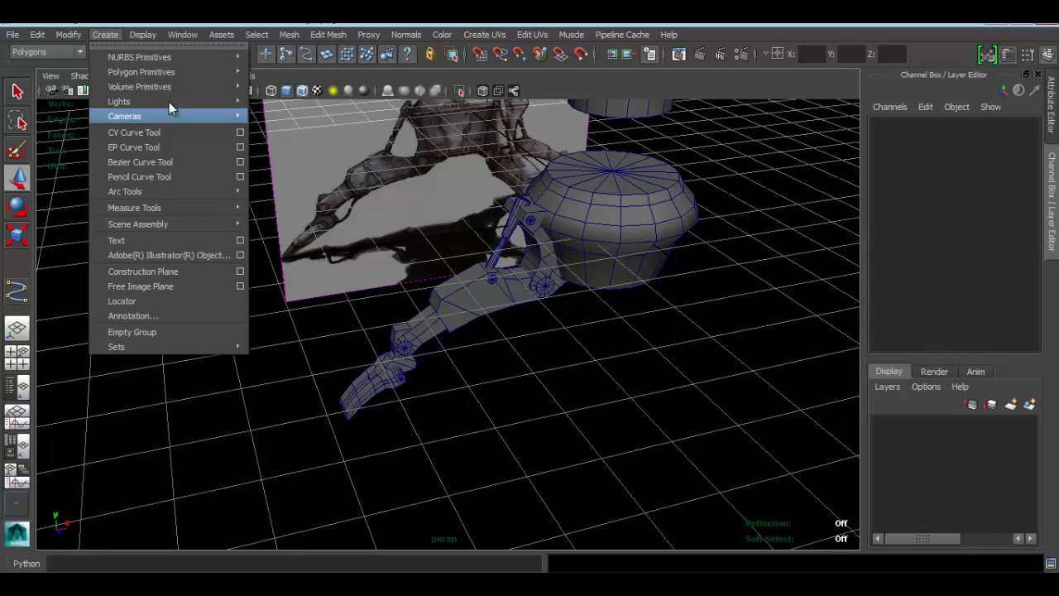
mouse_move(138, 58)
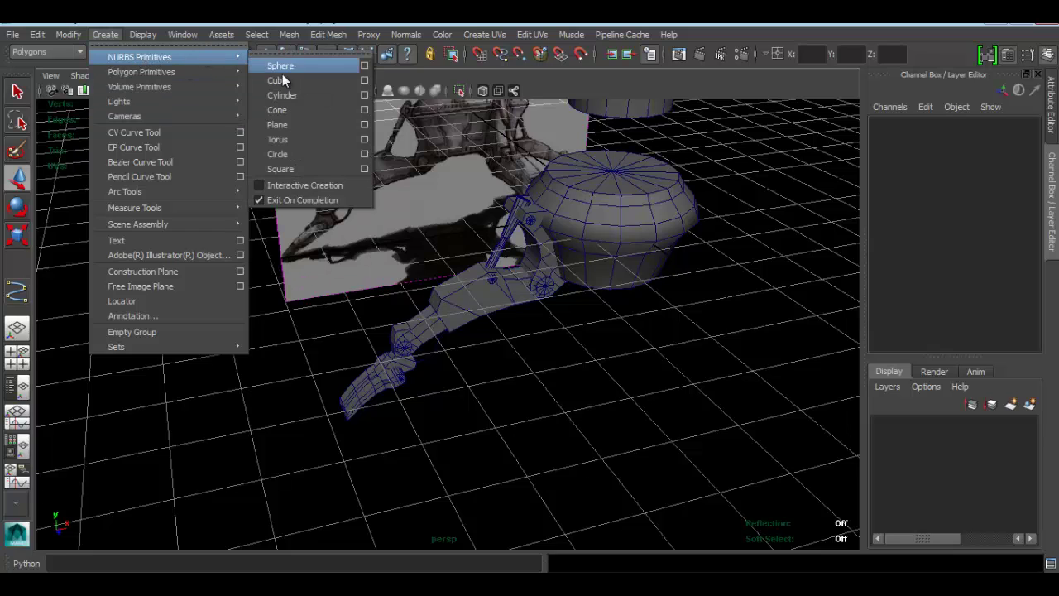
click(277, 153)
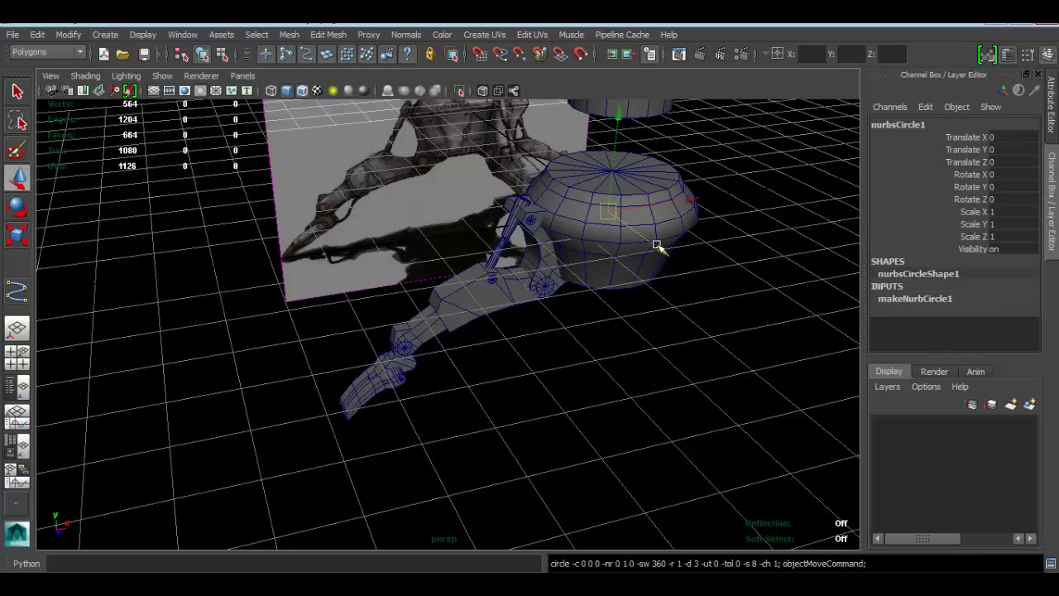
- Move the NURBS circle beside the leg to about X -3.029, Z 3.516 and scale it uniformly to about 0.174
drag(653, 248, 739, 336)
drag(776, 273, 471, 267)
key(r)
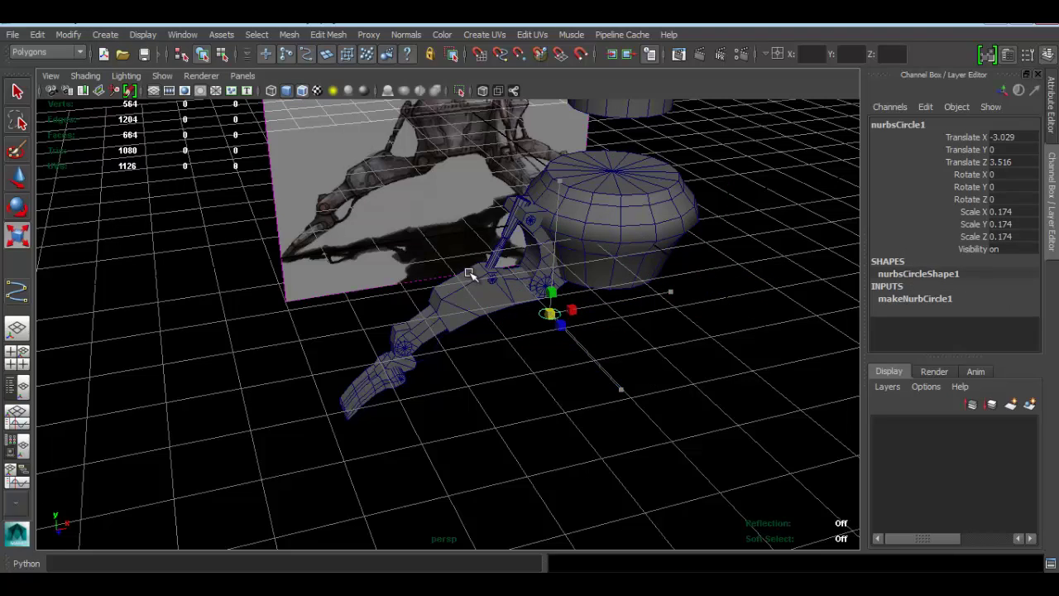
key(w)
- Add the cable curve to the selection with the circle and switch to the Surfaces toolset
scroll(589, 311, up, 3)
alt+drag(581, 312, 635, 353)
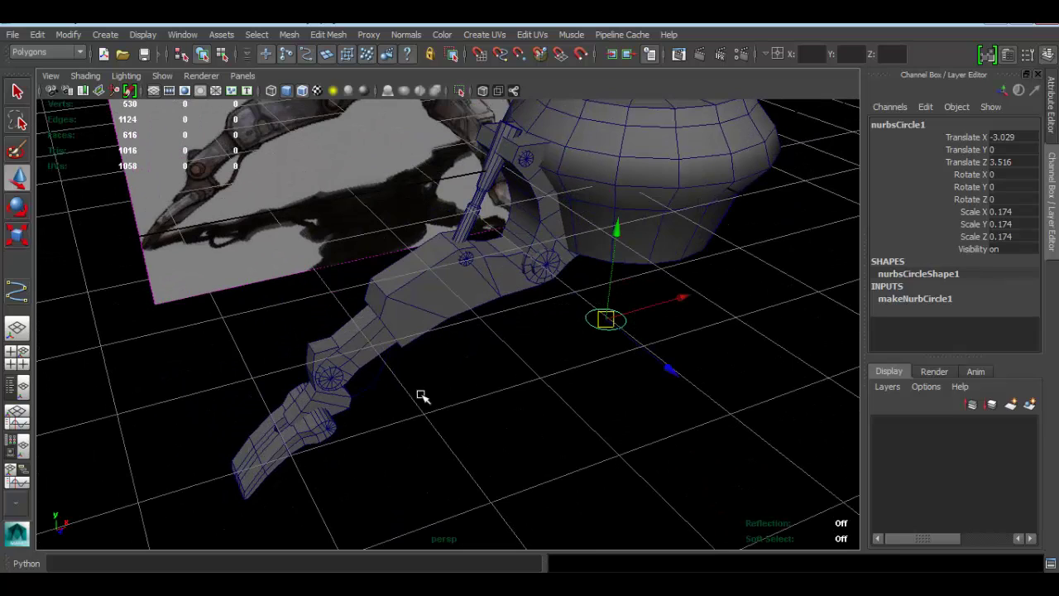
drag(413, 393, 376, 368)
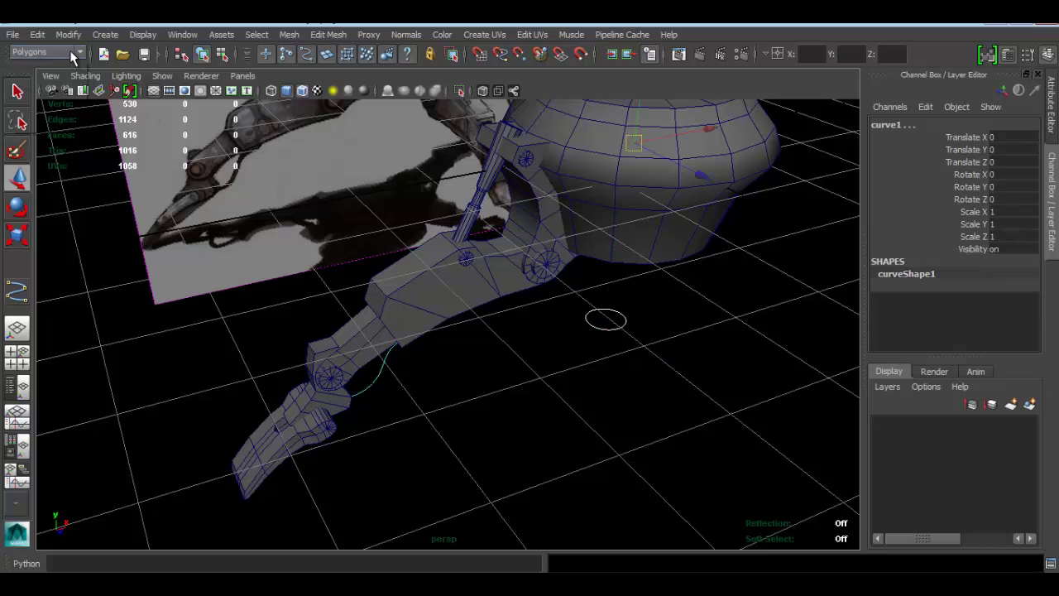
click(73, 53)
click(38, 86)
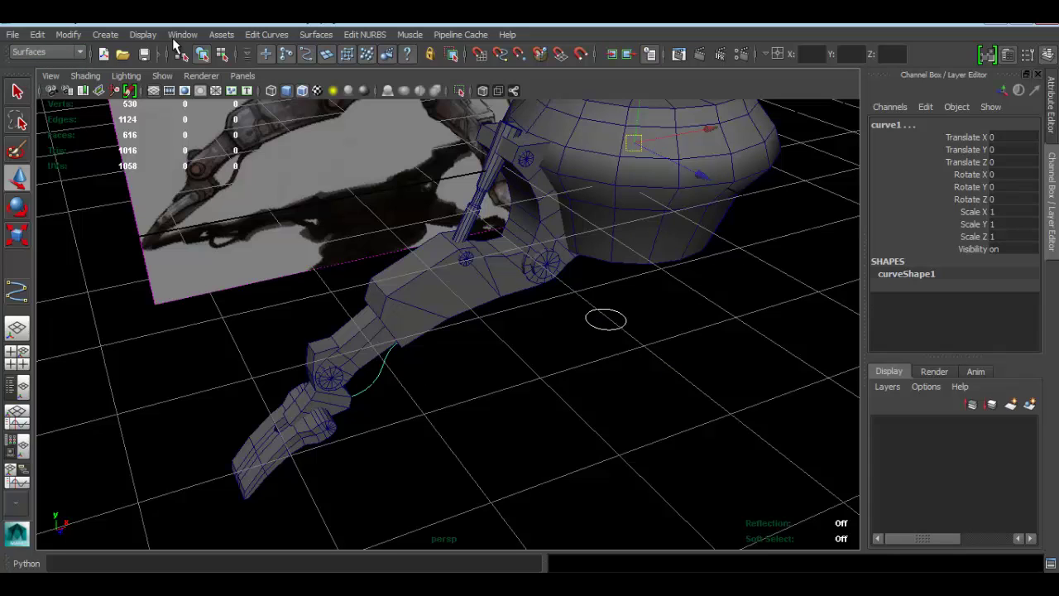
- Extrude the circle profile along the cable curve into a tube and expand its nurbsTessellate1 settings
click(314, 36)
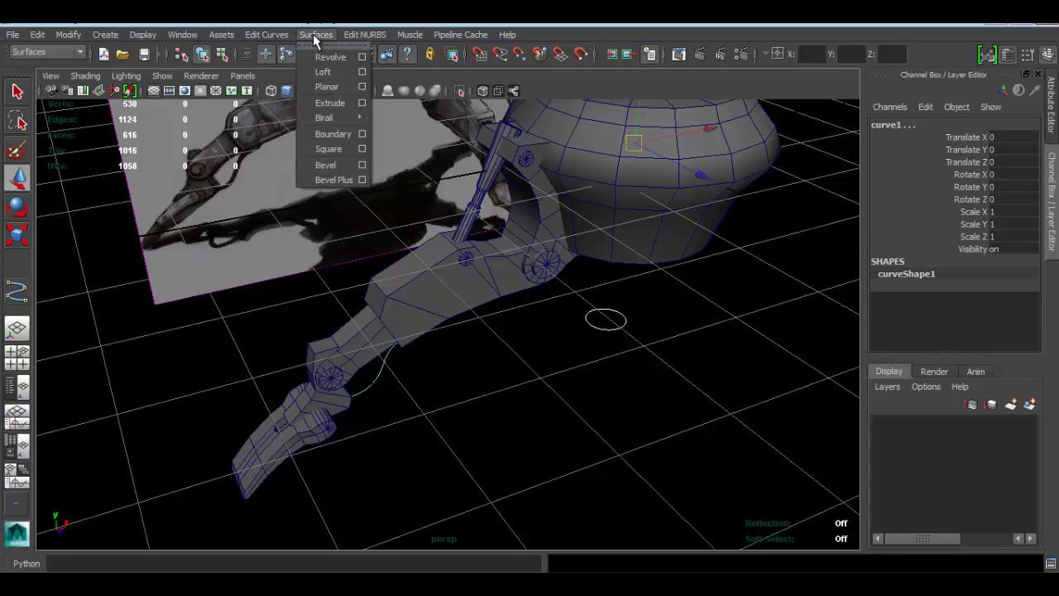
click(330, 103)
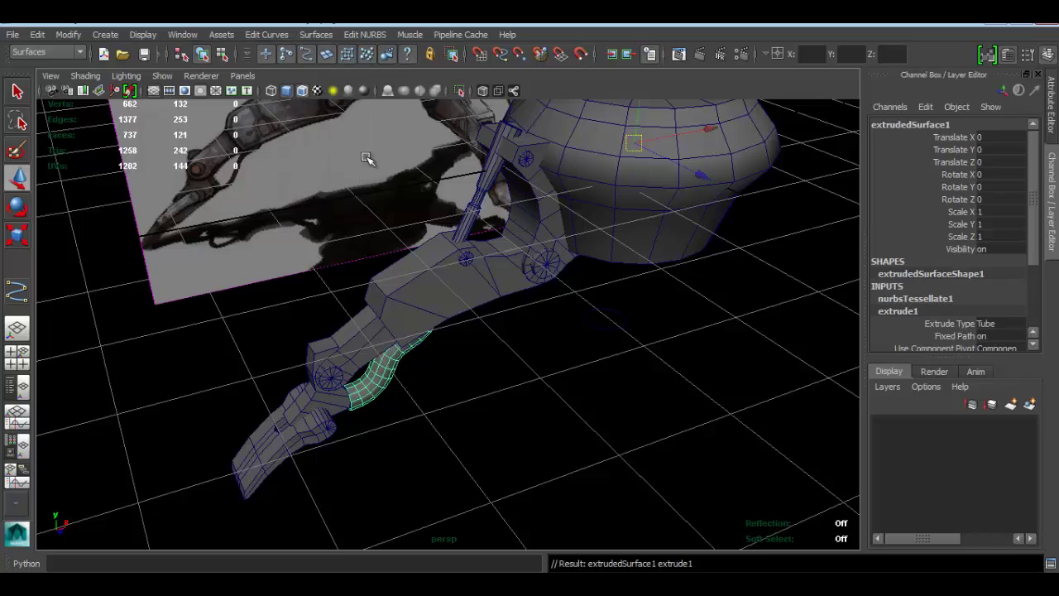
alt+drag(500, 355, 432, 361)
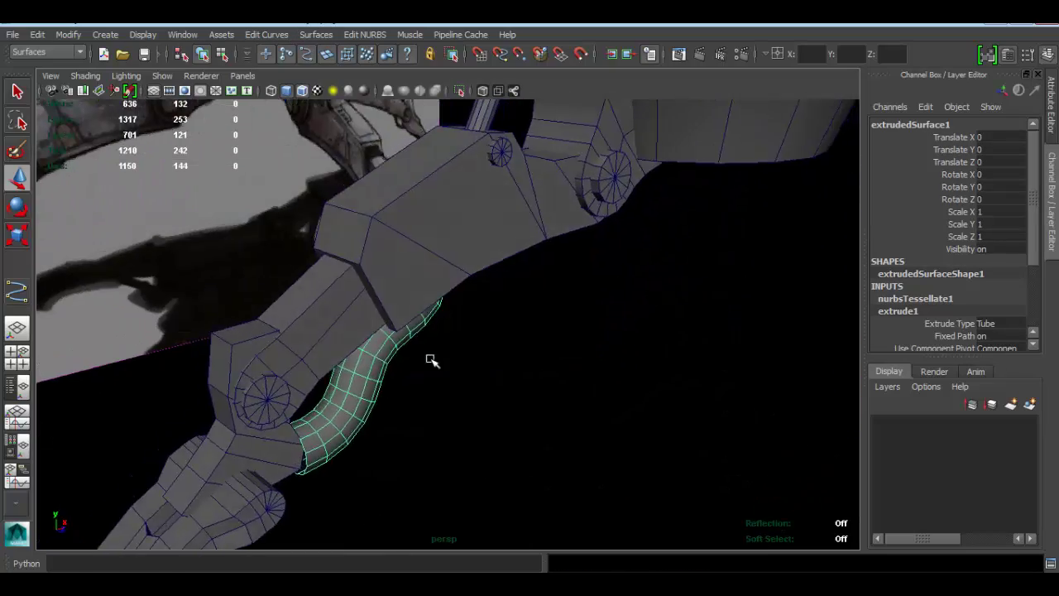
alt+drag(405, 411, 383, 375)
alt+drag(393, 334, 411, 330)
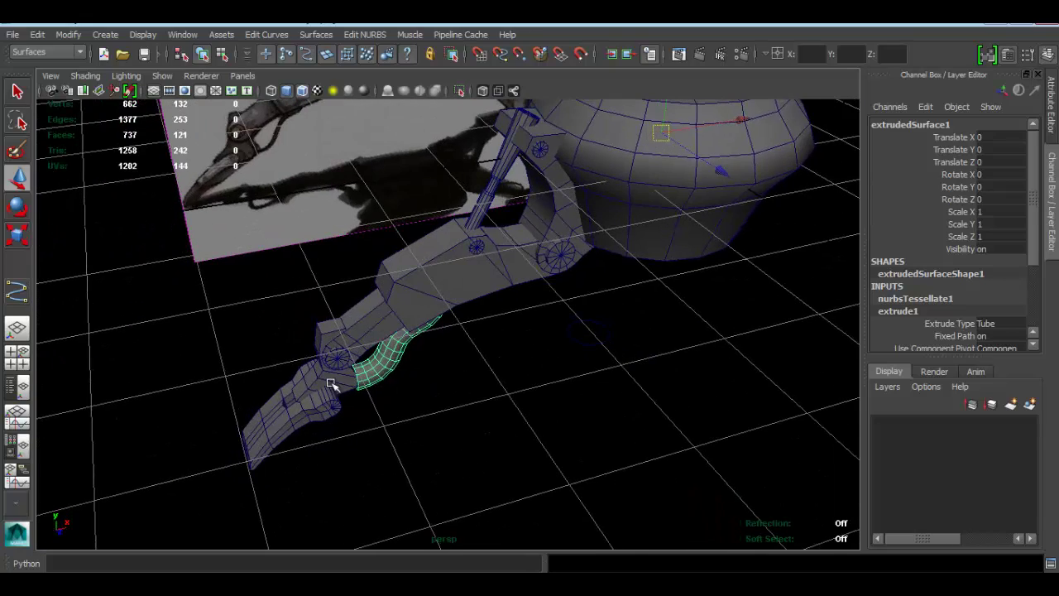
drag(1033, 178, 1036, 262)
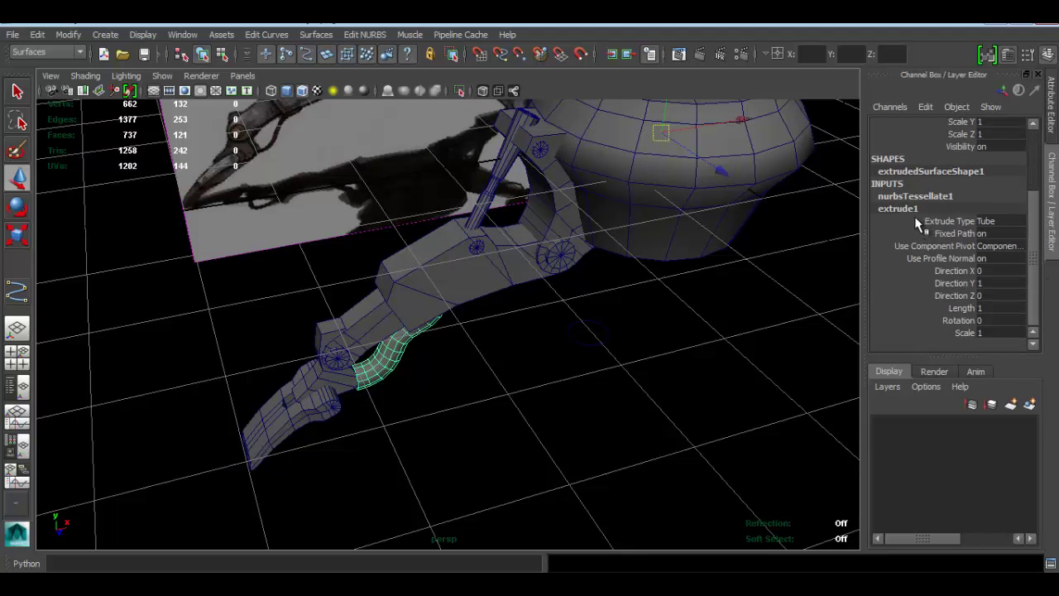
click(905, 197)
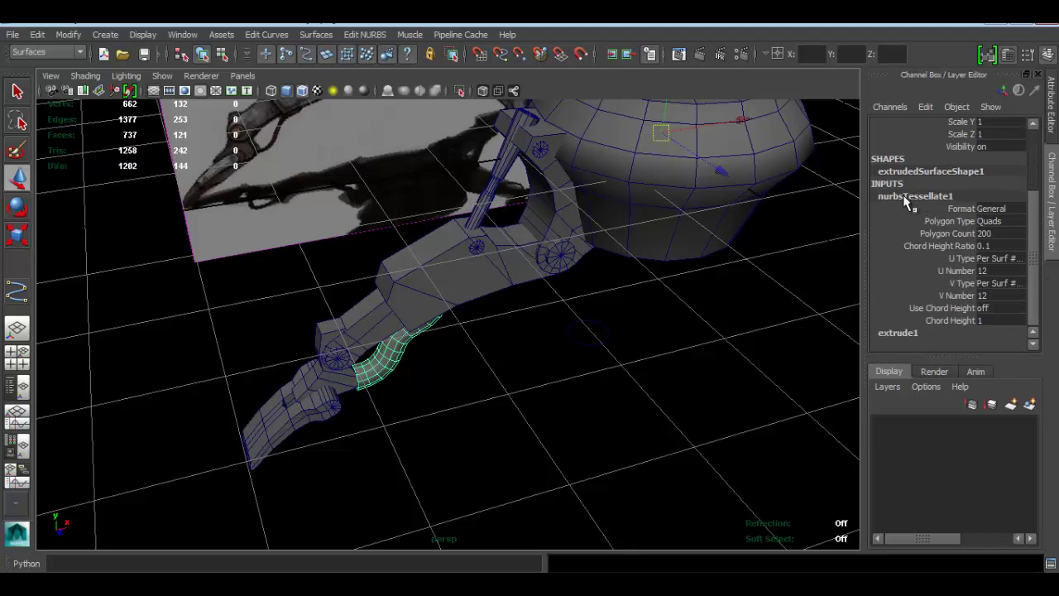
- Try the Fit, Count and CVs tessellation formats on the cable and return it to General
click(981, 209)
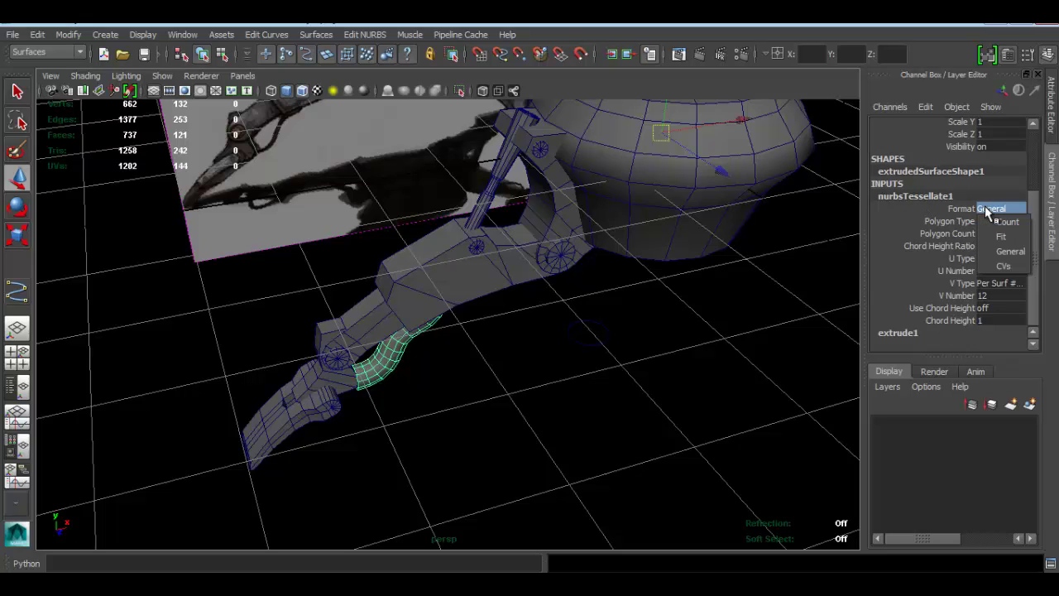
click(1014, 252)
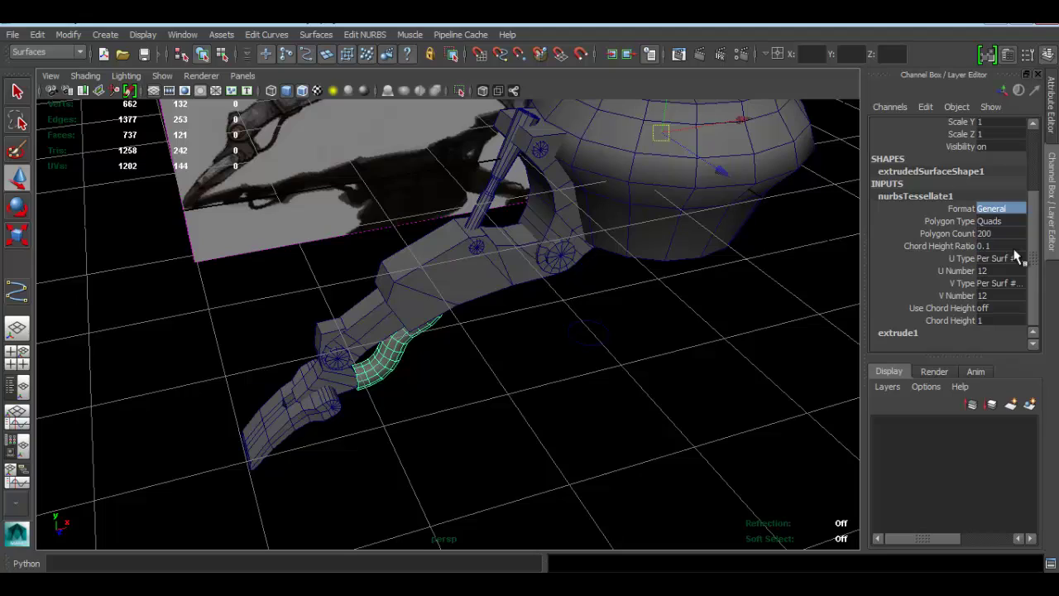
click(997, 212)
click(1001, 235)
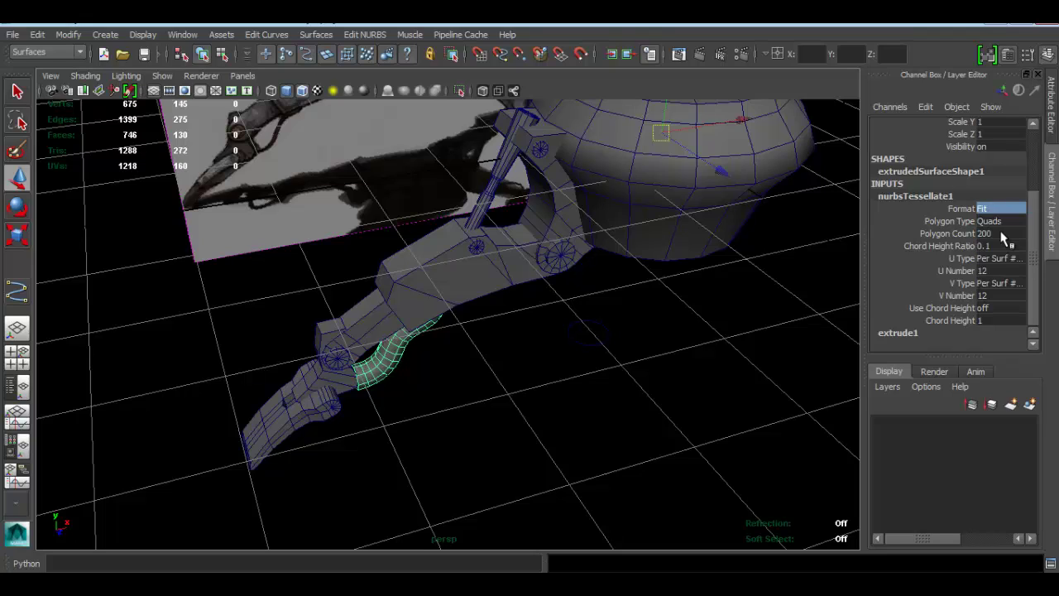
click(984, 210)
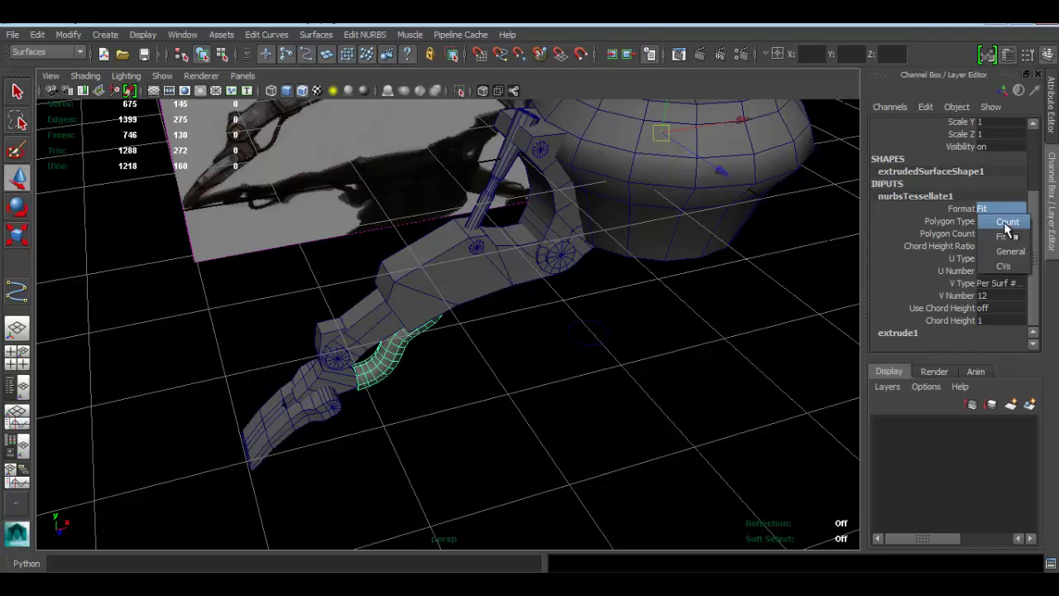
click(1004, 222)
click(986, 209)
click(1006, 266)
click(995, 212)
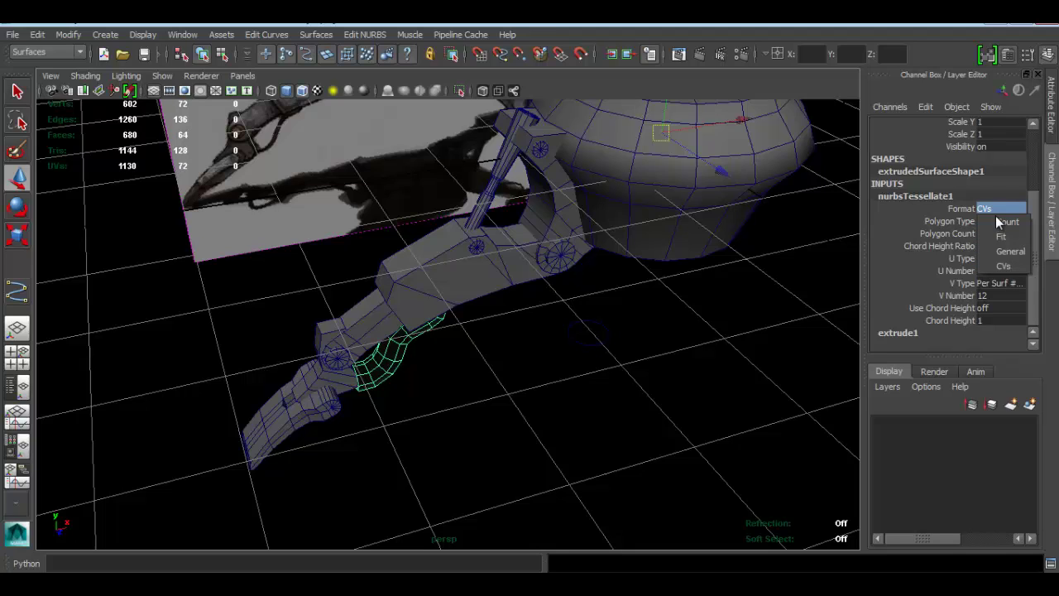
click(1004, 249)
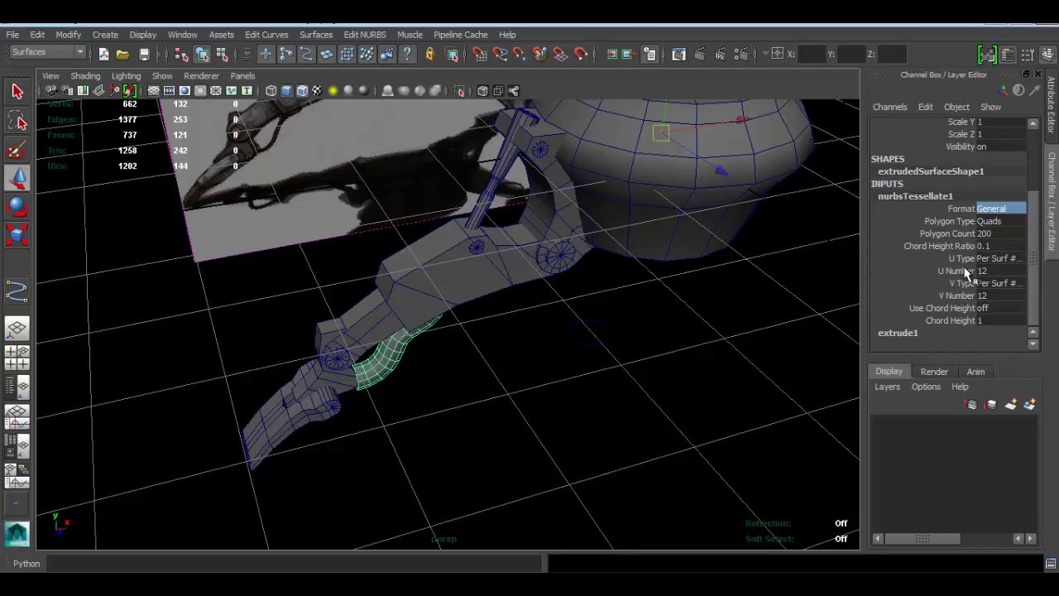
- Lower the cable's tessellation U Number, trying 4 and settling on 5
click(964, 270)
click(989, 271)
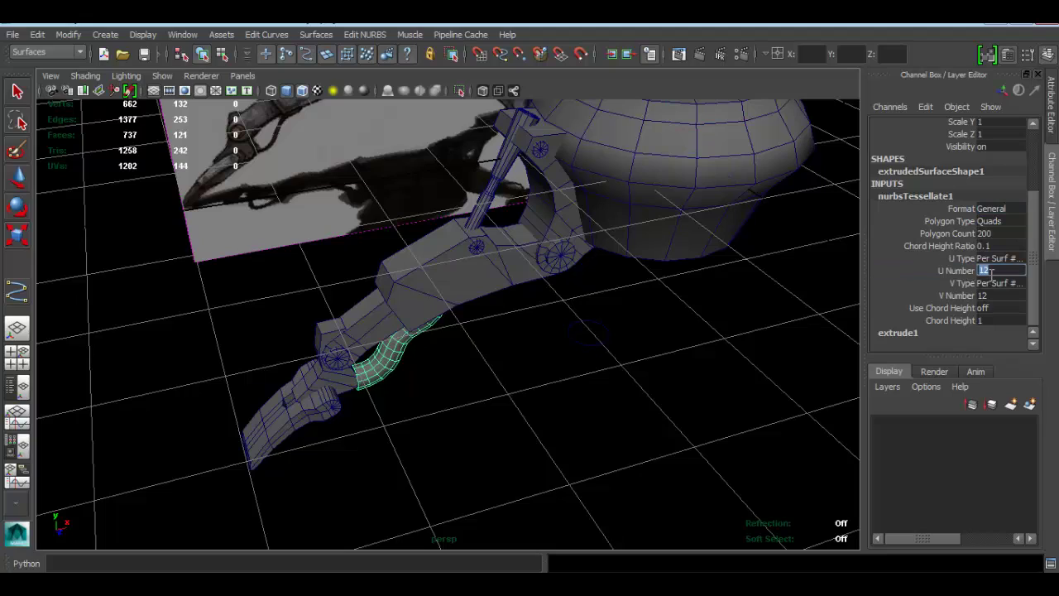
text(4)
key(Return)
click(988, 271)
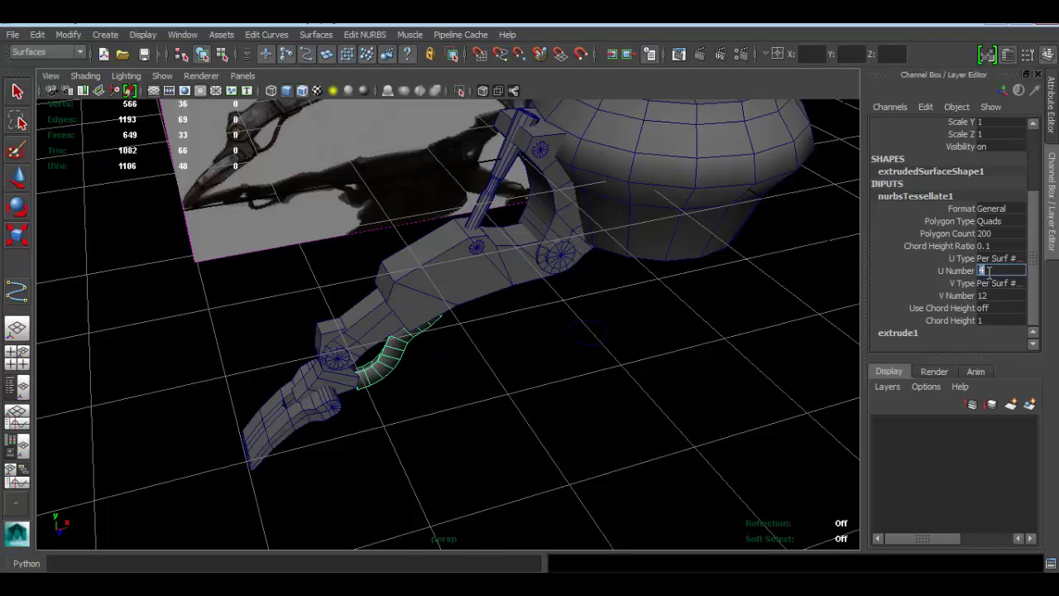
text(5)
key(Return)
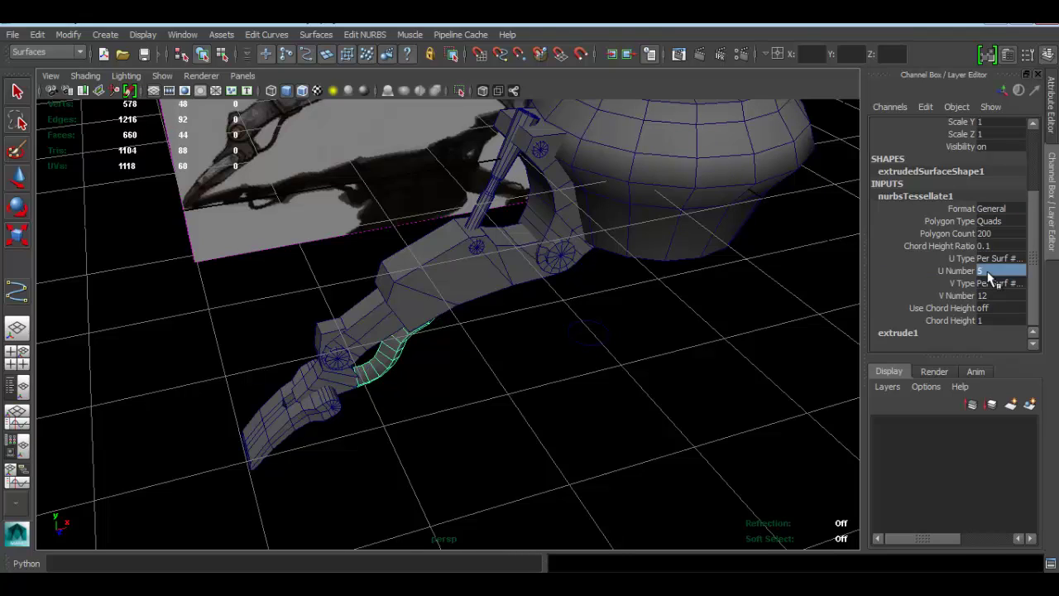
- Set the cable's tessellation V Number to 8
click(939, 296)
alt+drag(335, 338, 302, 315)
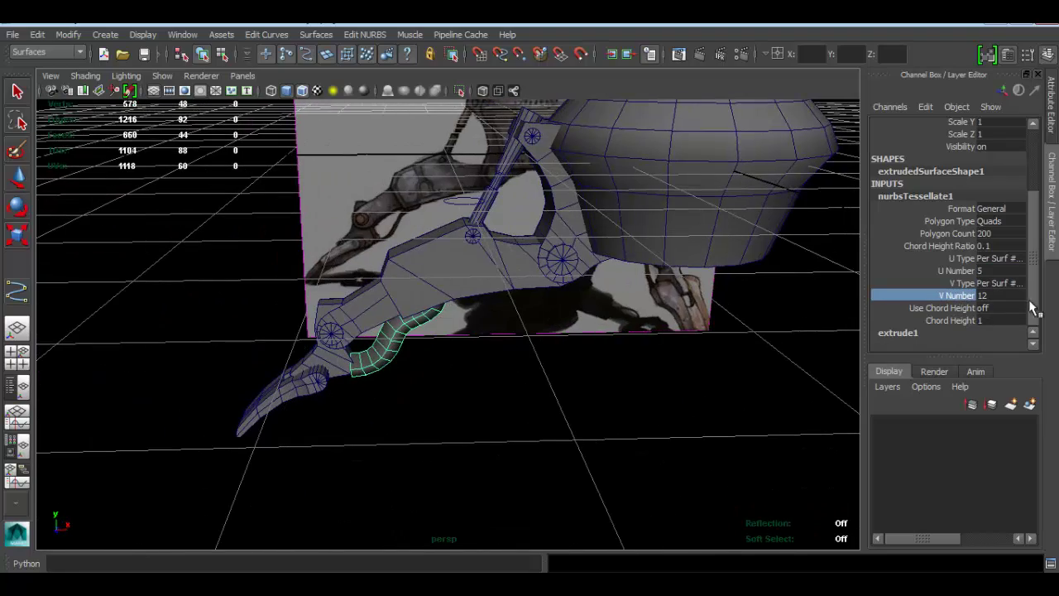
click(998, 295)
key(Return)
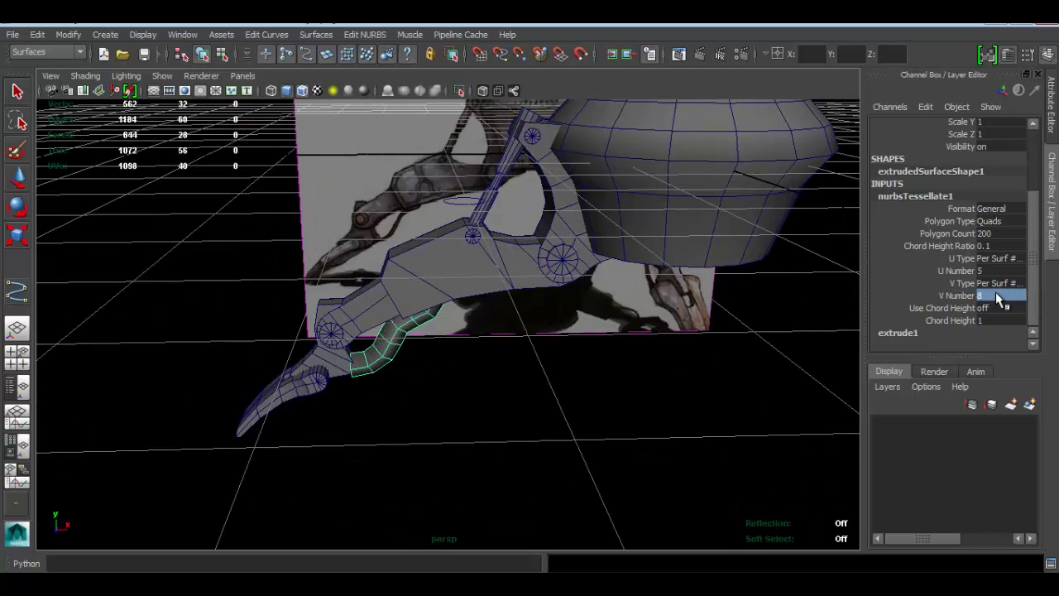
- Select the NURBS profile circle and scale it uniformly to about 0.121 to thin the cable
alt+drag(469, 286, 700, 356)
click(727, 331)
drag(525, 293, 713, 448)
alt+drag(713, 448, 540, 369)
scroll(513, 357, up, 3)
key(r)
alt+drag(539, 369, 379, 361)
alt+drag(512, 299, 447, 357)
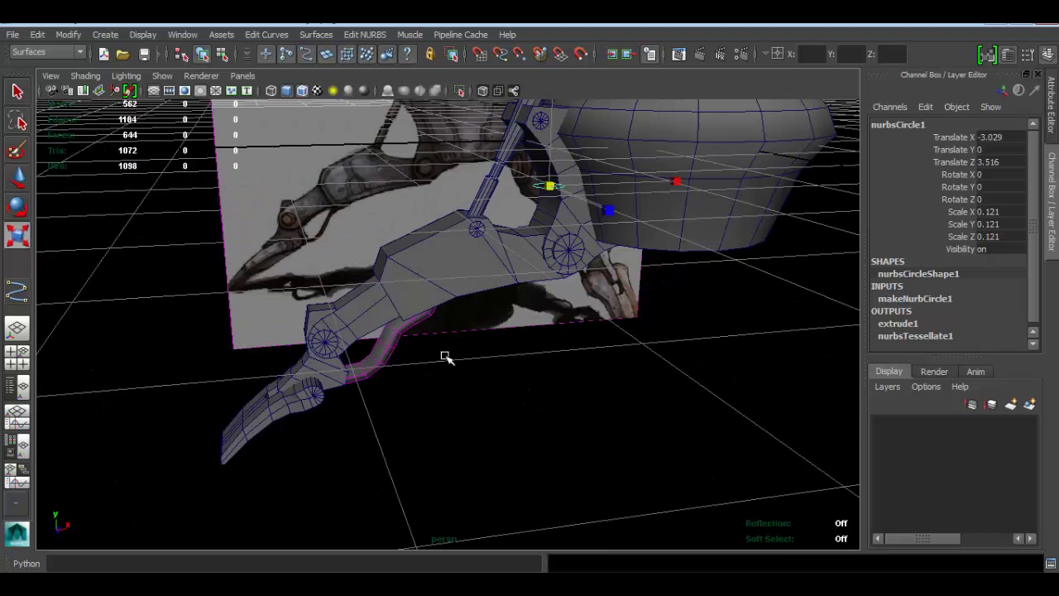
- In the front view, scale the profile circle uniformly to about 0.048 to match the reference cable's thickness
key(space)
key(space)
scroll(536, 316, down, 8)
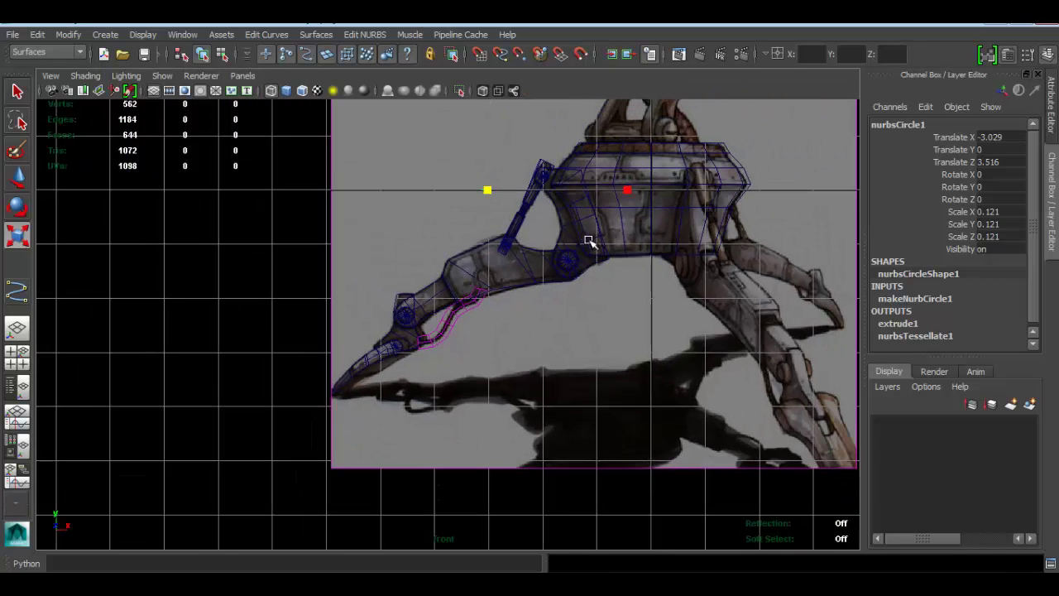
alt+middle_drag(590, 243, 577, 307)
scroll(570, 246, up, 1)
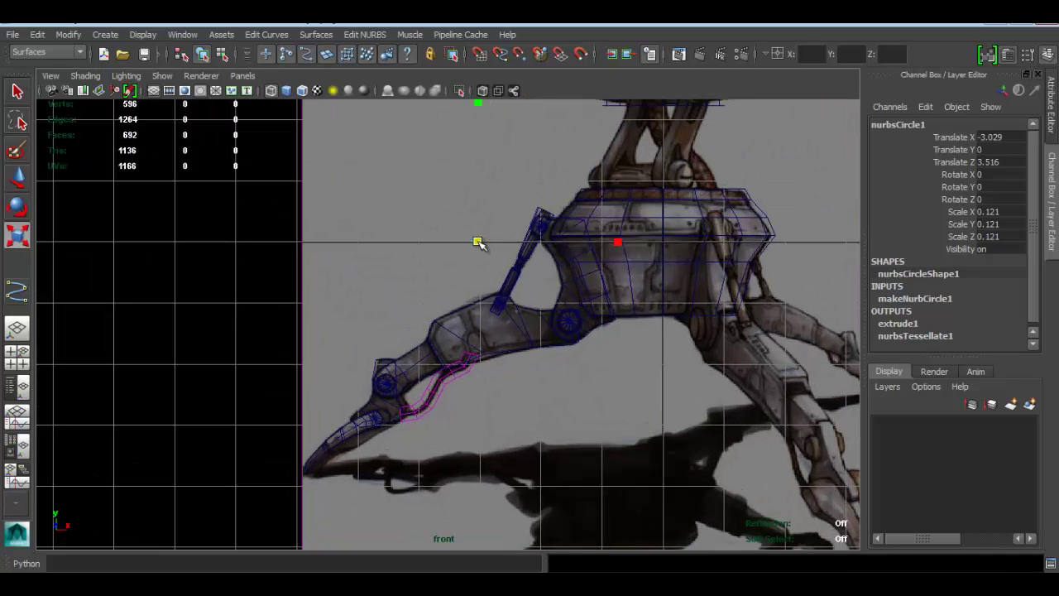
drag(479, 242, 473, 242)
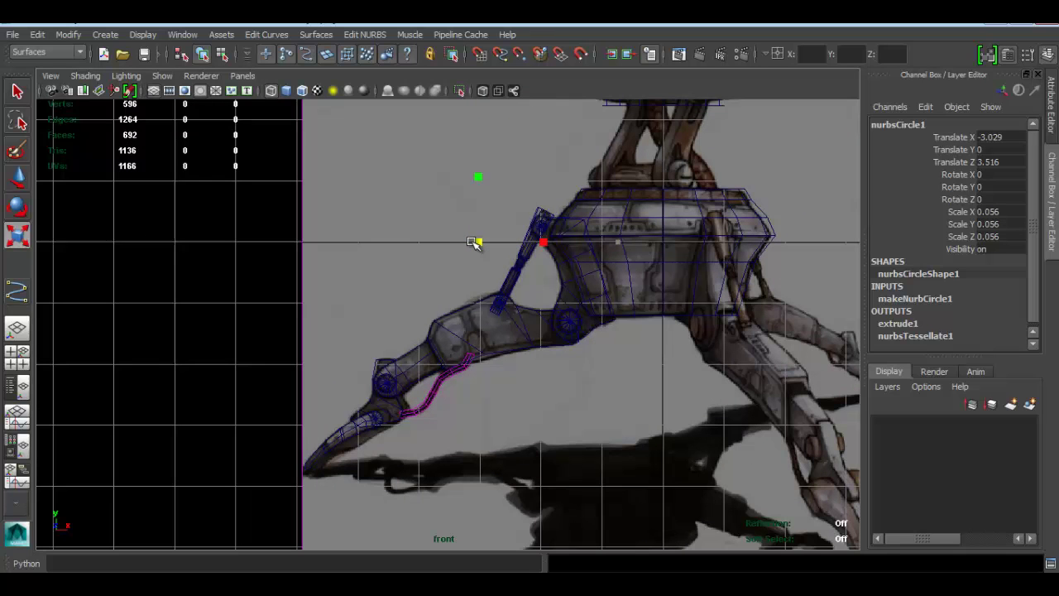
scroll(656, 479, up, 3)
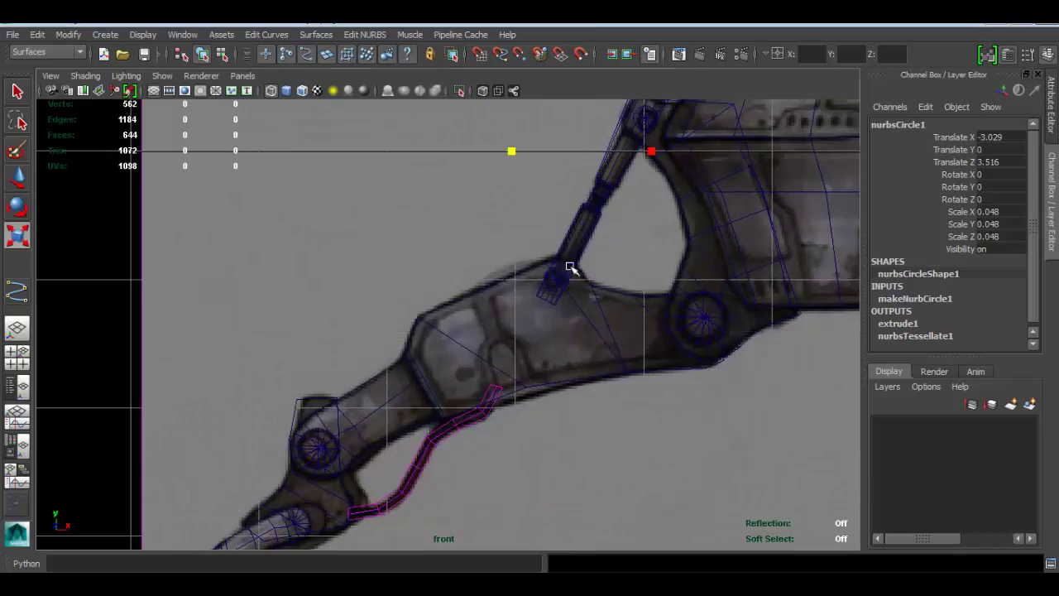
- Return to the perspective view, deselect the profile circle and save the scene
key(space)
key(space)
scroll(506, 365, up, 3)
key(w)
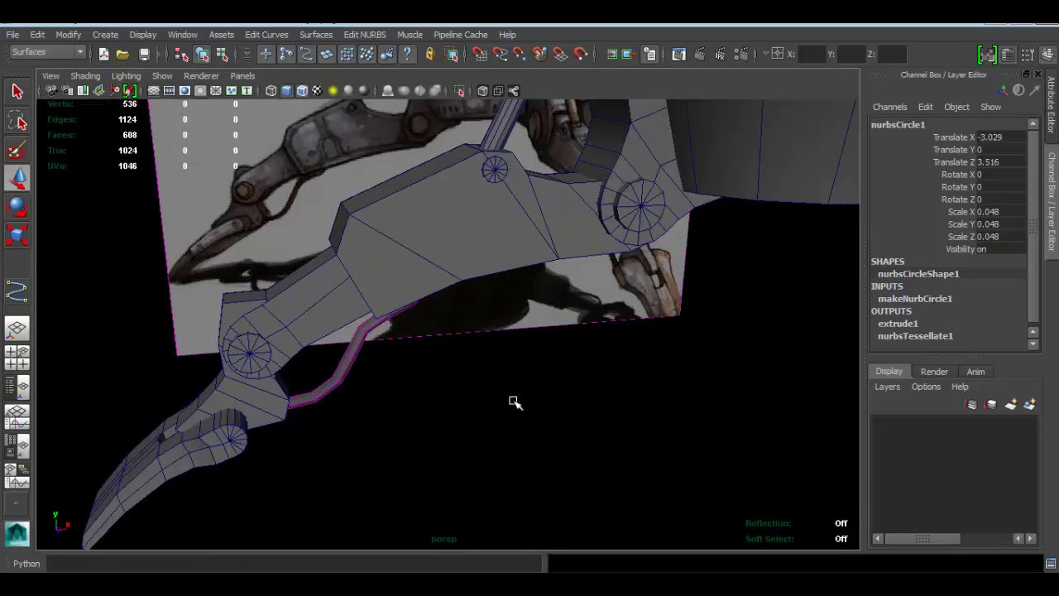
click(510, 369)
alt+drag(510, 368, 430, 307)
mouse_move(532, 341)
alt+mouse_down()
mouse_move(498, 314)
mouse_move(479, 371)
mouse_move(469, 344)
mouse_move(425, 326)
mouse_move(417, 292)
mouse_move(512, 339)
alt+mouse_up()
key(ctrl+s)
- Select the cylinder above the turret body and save the scene, accepting the student version notice
scroll(504, 320, up, 3)
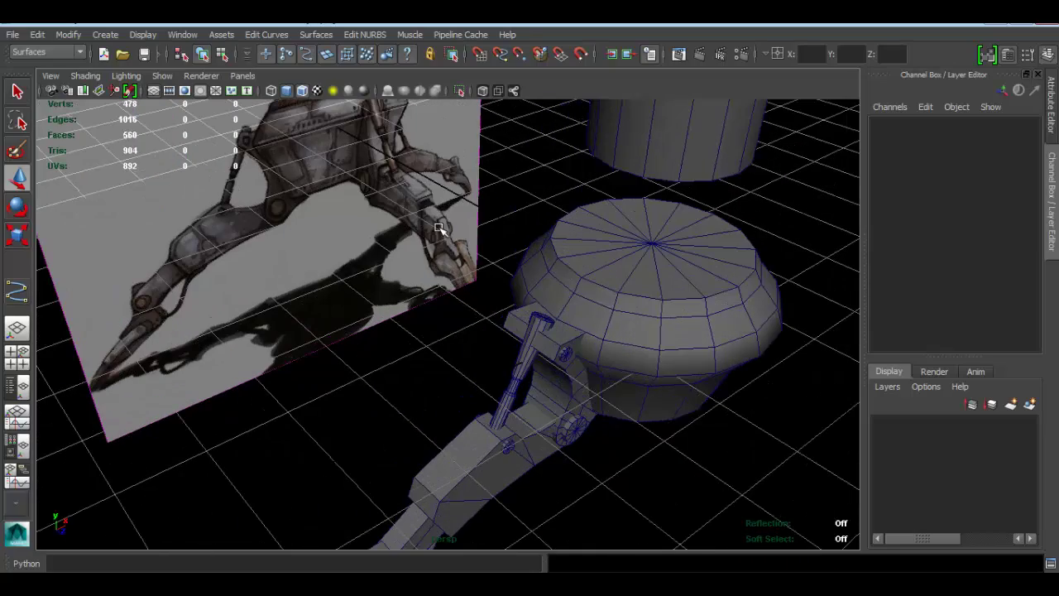
alt+drag(362, 164, 274, 244)
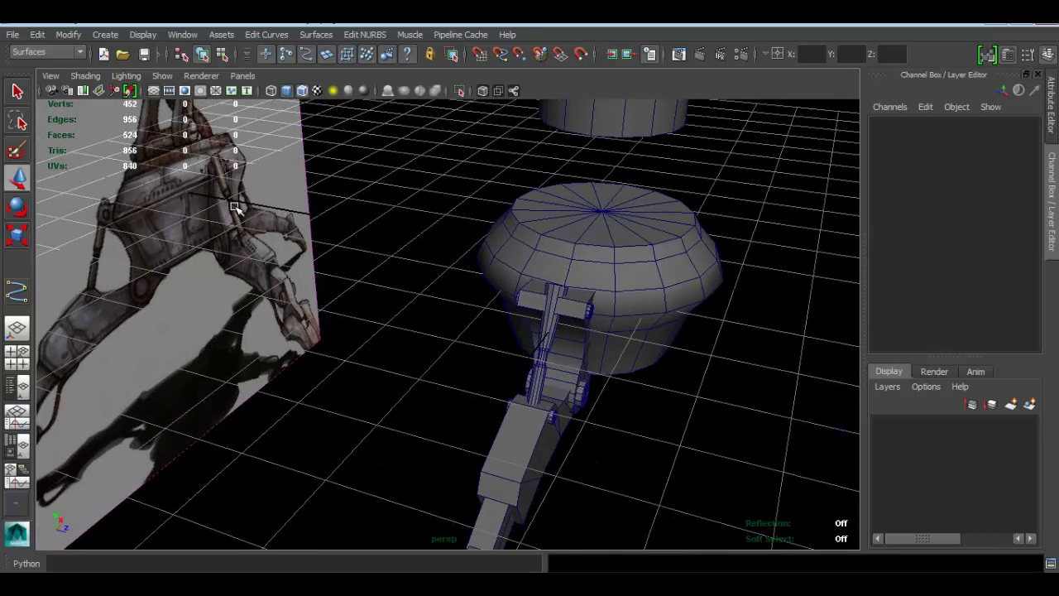
alt+drag(632, 378, 546, 252)
click(541, 241)
key(ctrl+s)
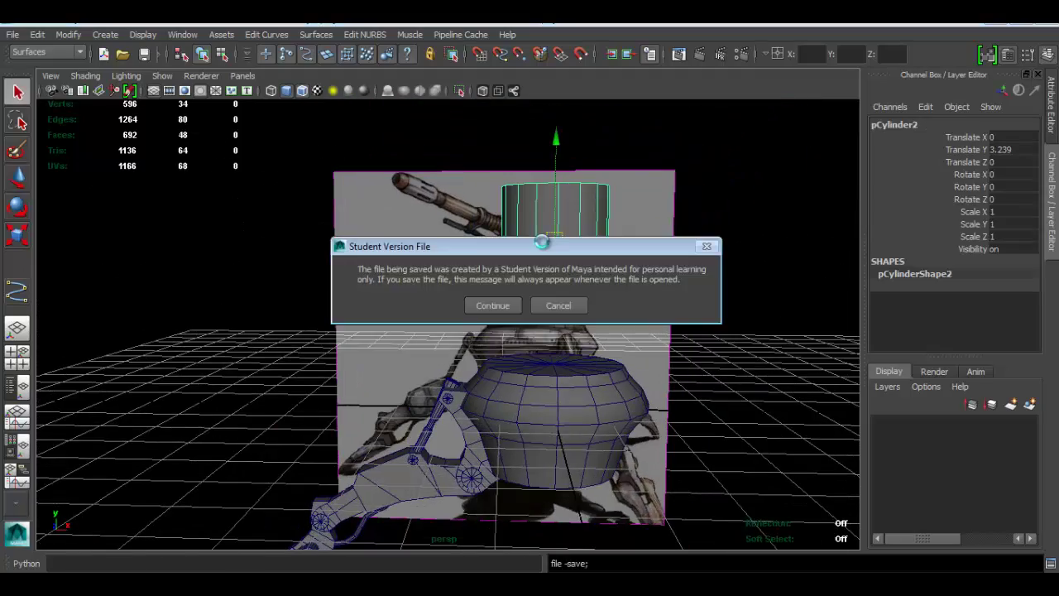
key(Return)
- In the front view, move the upper cylinder slightly up over the turret head in the reference image
key(space)
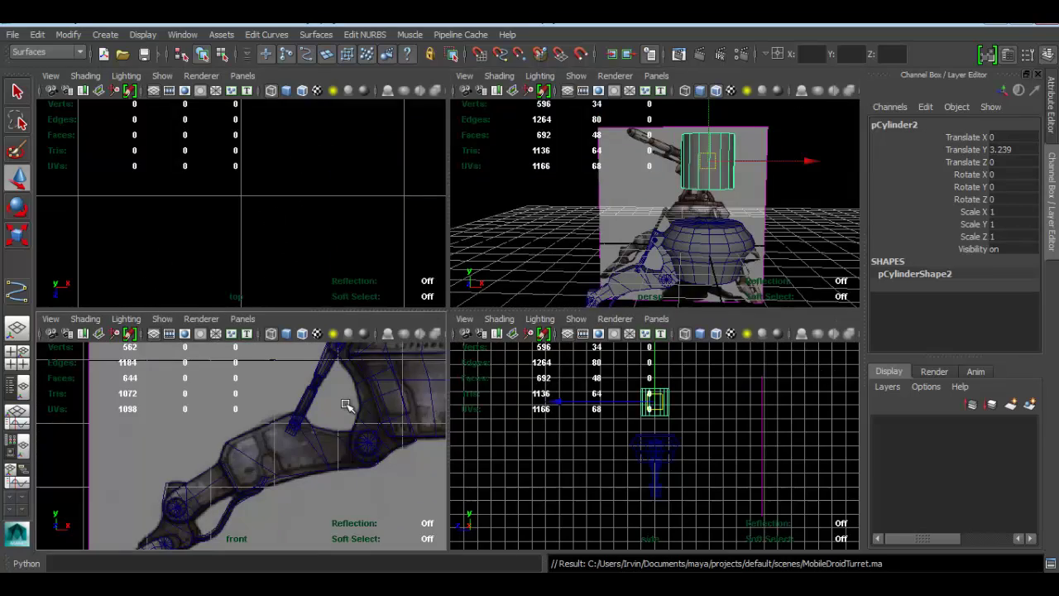
key(space)
key(f)
scroll(512, 283, down, 5)
scroll(512, 284, up, 5)
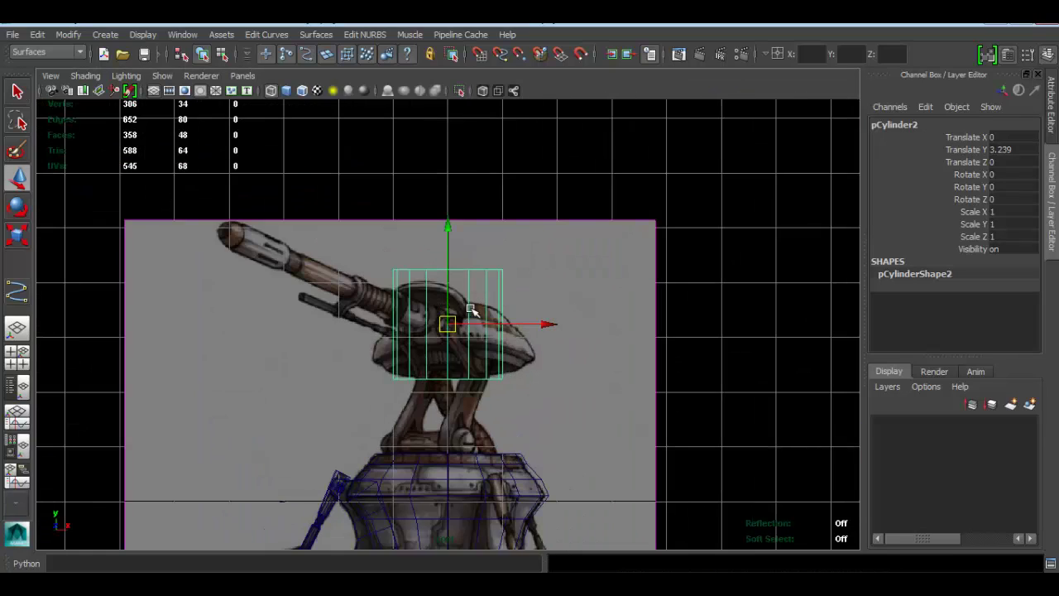
alt+middle_drag(513, 254, 525, 300)
scroll(491, 239, up, 3)
alt+middle_drag(490, 239, 490, 310)
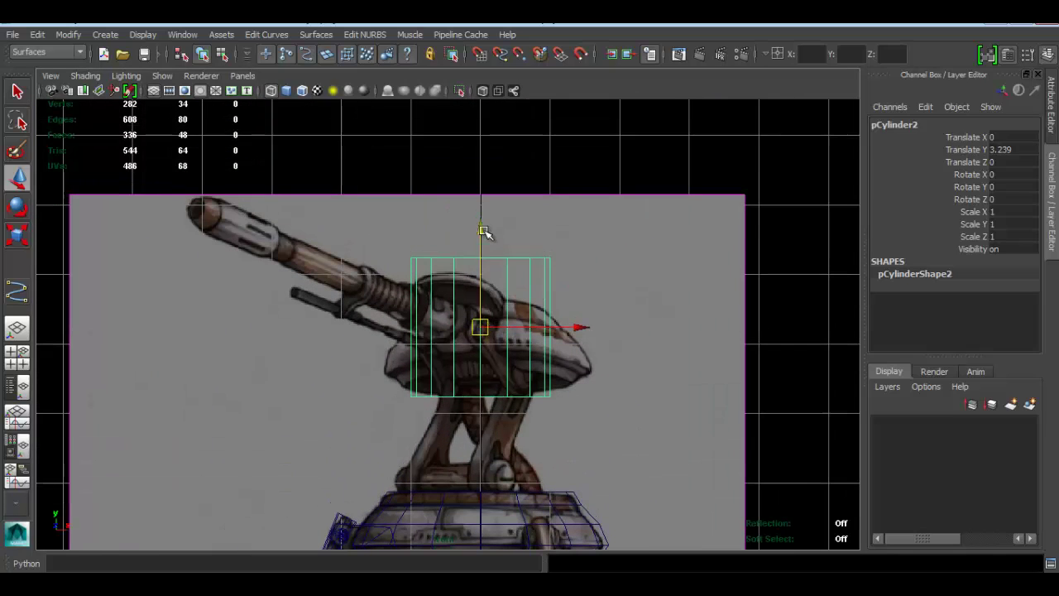
drag(478, 226, 479, 201)
- Lower the upper cylinder's top row of vertices to shorten it to about half its height over the turret head
right_drag(531, 230, 463, 228)
drag(359, 194, 650, 261)
drag(479, 132, 476, 201)
scroll(496, 379, up, 2)
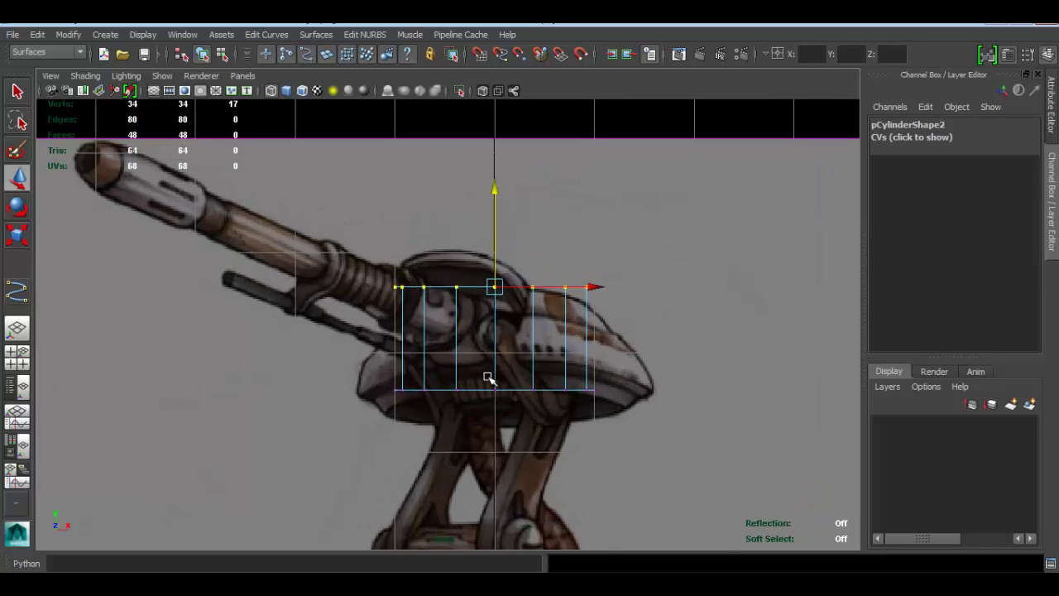
- Switch to the Polygons toolset and insert two horizontal edge loops near the lower end of the turret head cylinder
right_drag(534, 250, 536, 214)
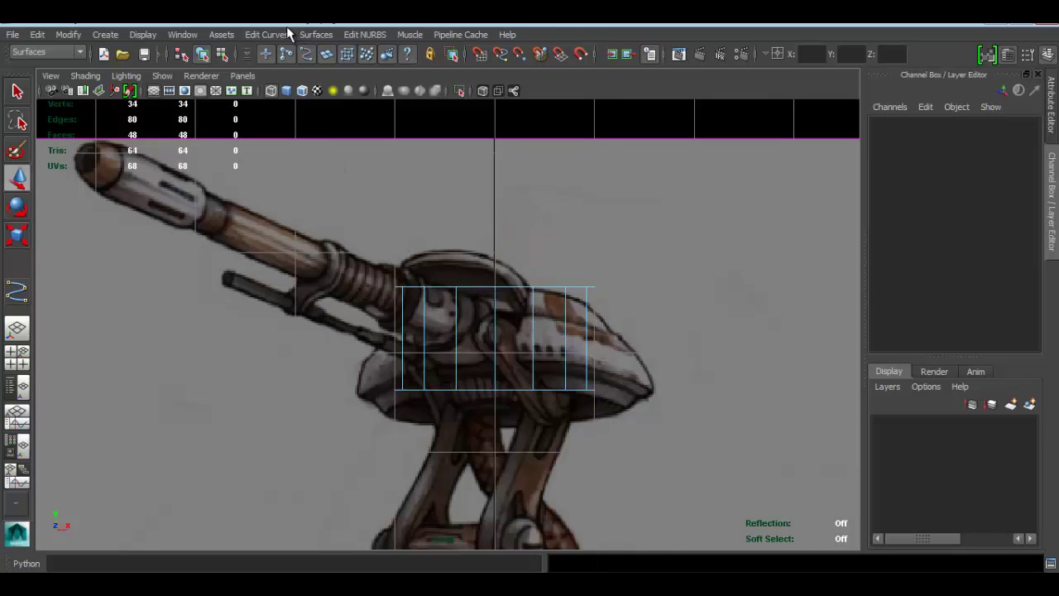
click(48, 52)
click(38, 75)
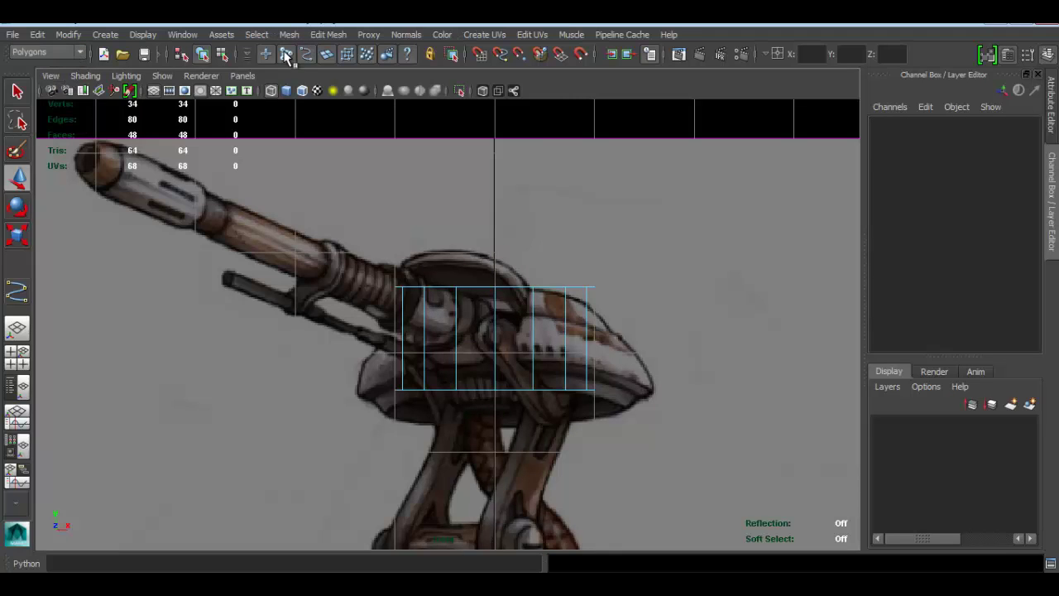
click(328, 34)
click(413, 185)
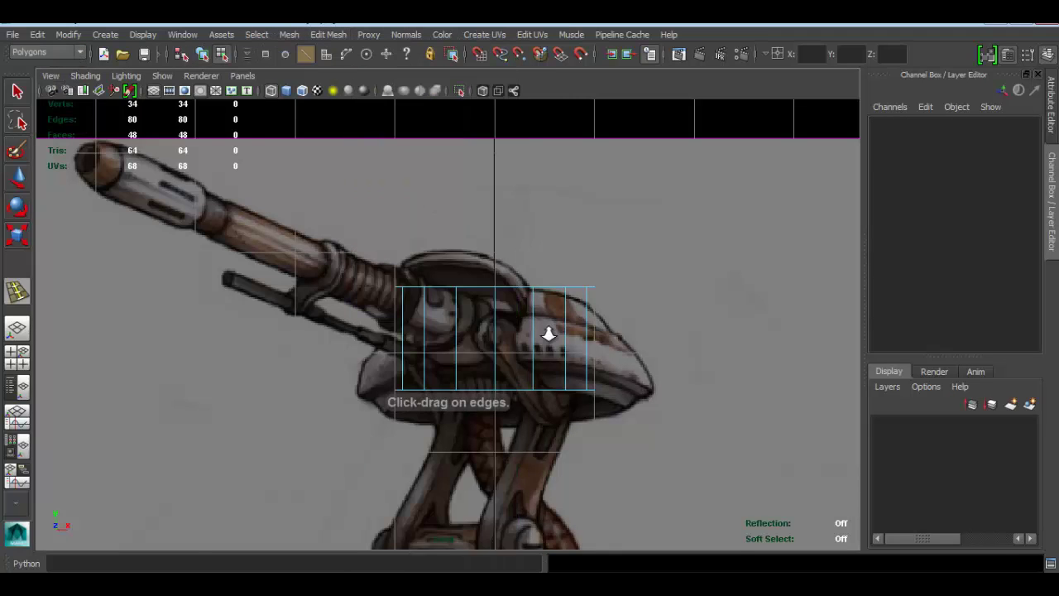
scroll(548, 334, up, 2)
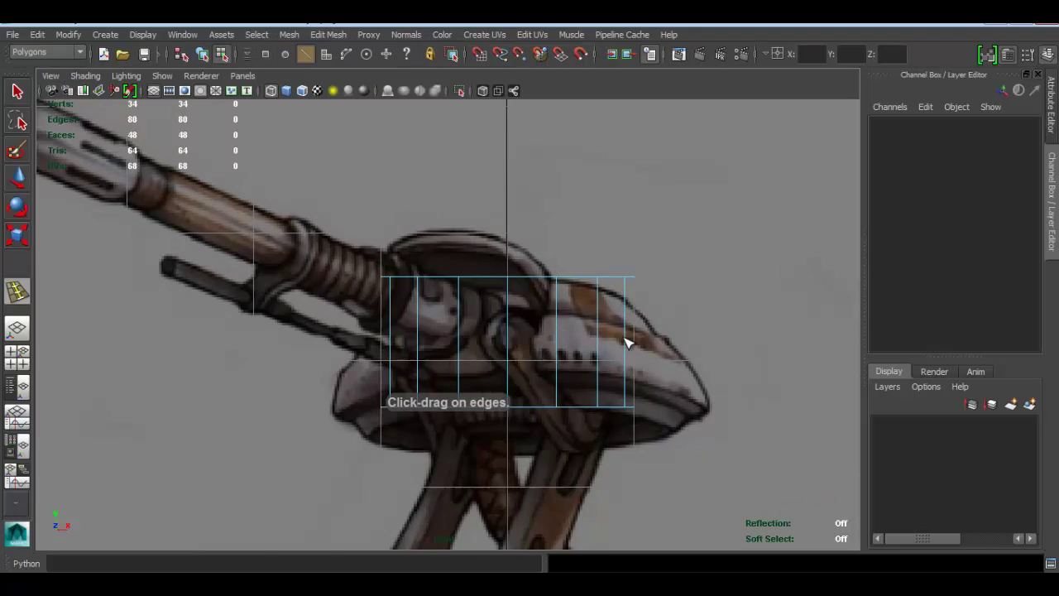
drag(626, 343, 626, 386)
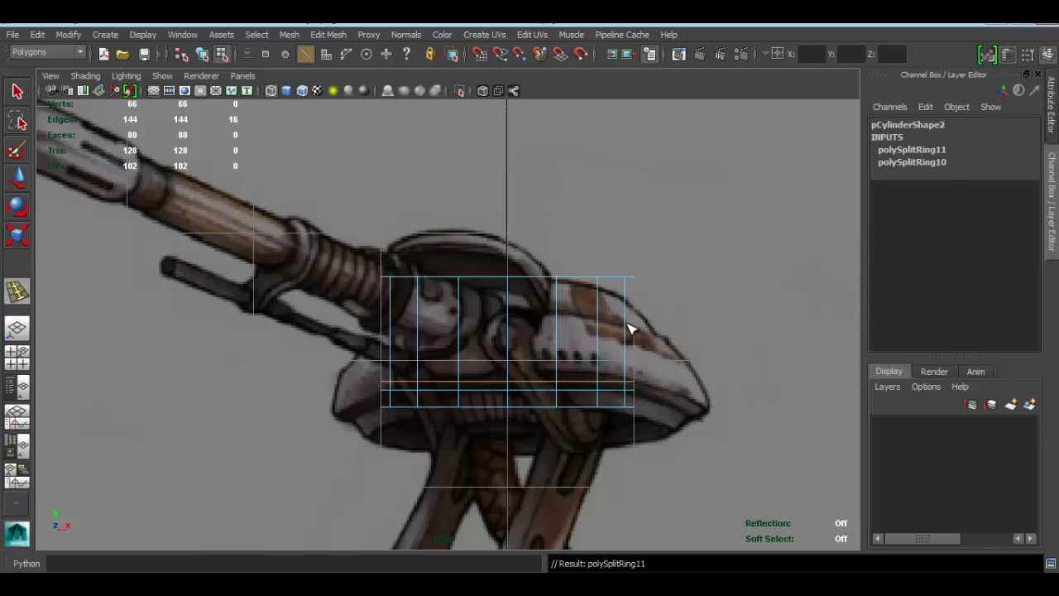
- Insert a horizontal edge loop in the upper part of the head cylinder, and scale the loop above the lowest one outward toward the reference rim
drag(627, 314, 626, 318)
key(q)
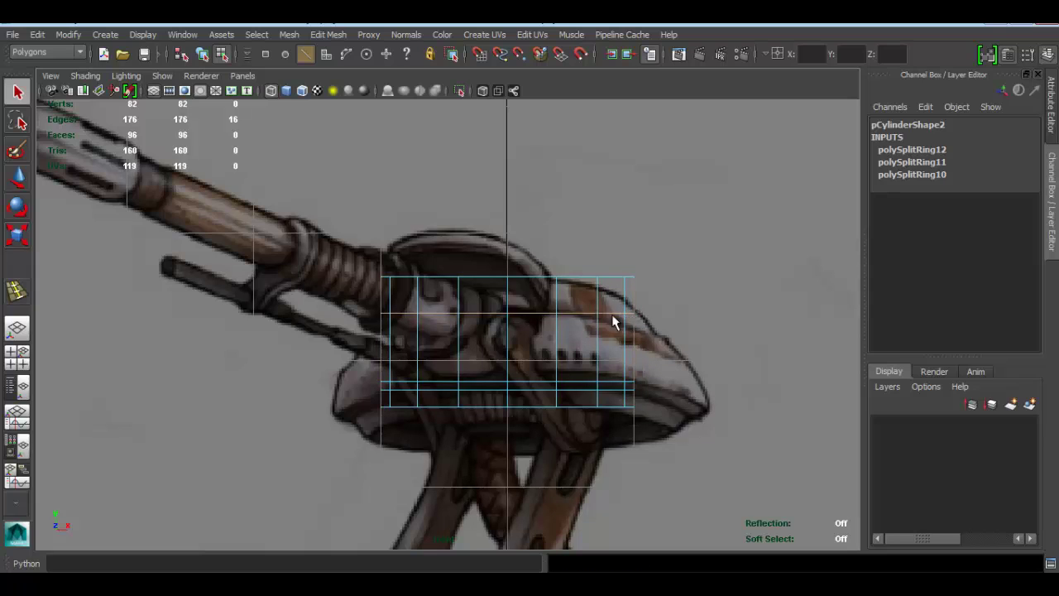
alt+middle_drag(542, 312, 536, 257)
right_drag(568, 329, 572, 207)
key(r)
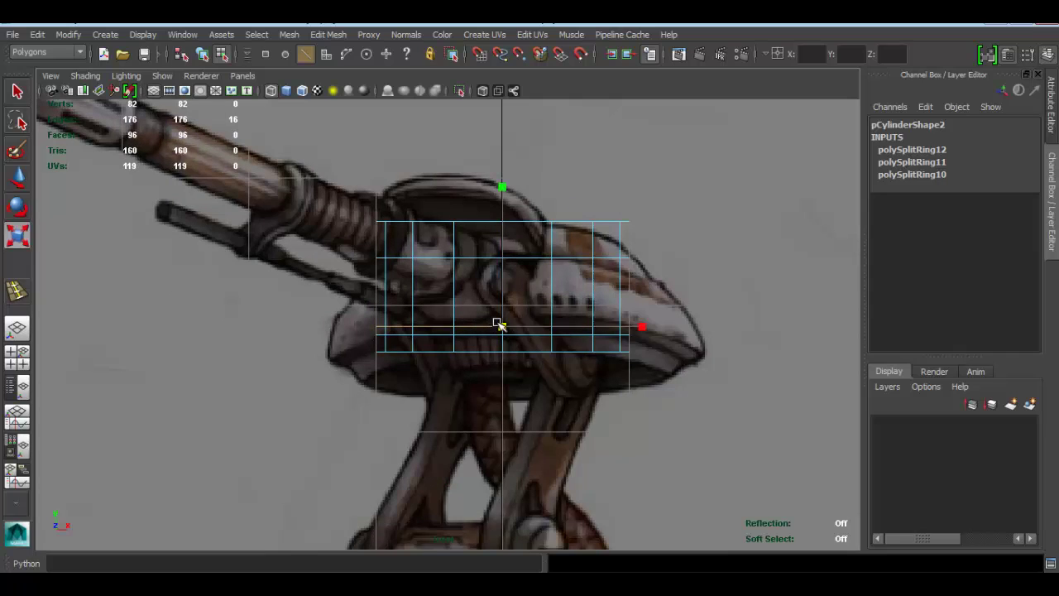
drag(502, 327, 567, 333)
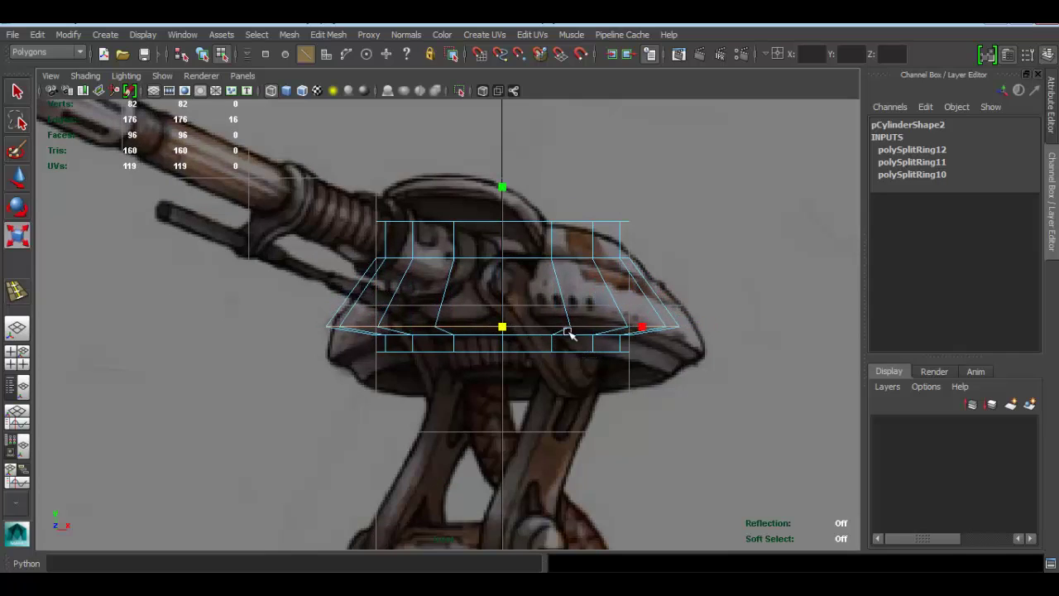
- Widen the head's upper edge loop slightly and scale the top row of vertices inward to form a dome profile
double_click(528, 258)
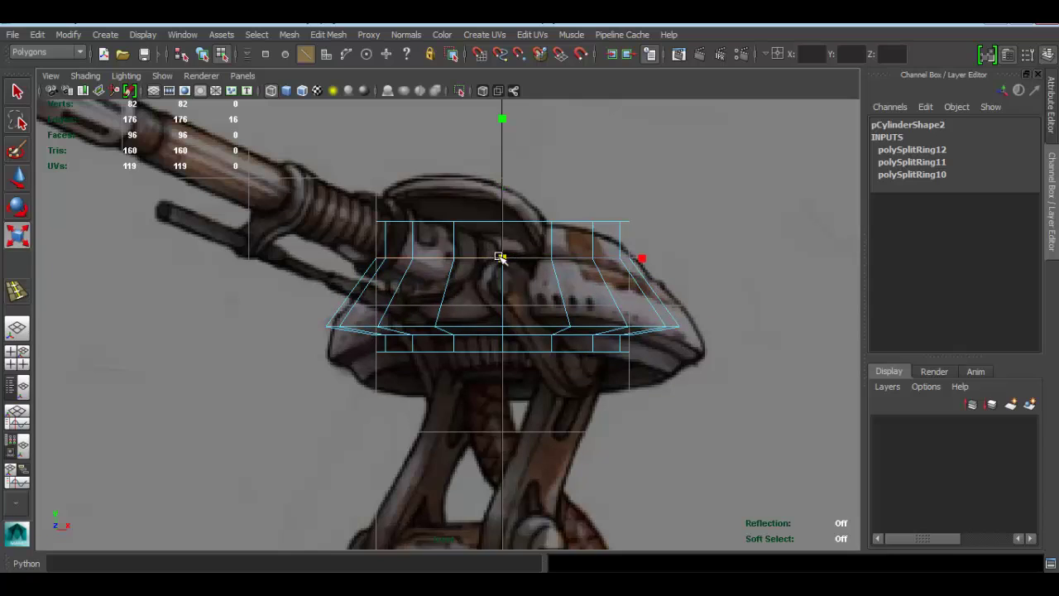
drag(499, 257, 513, 263)
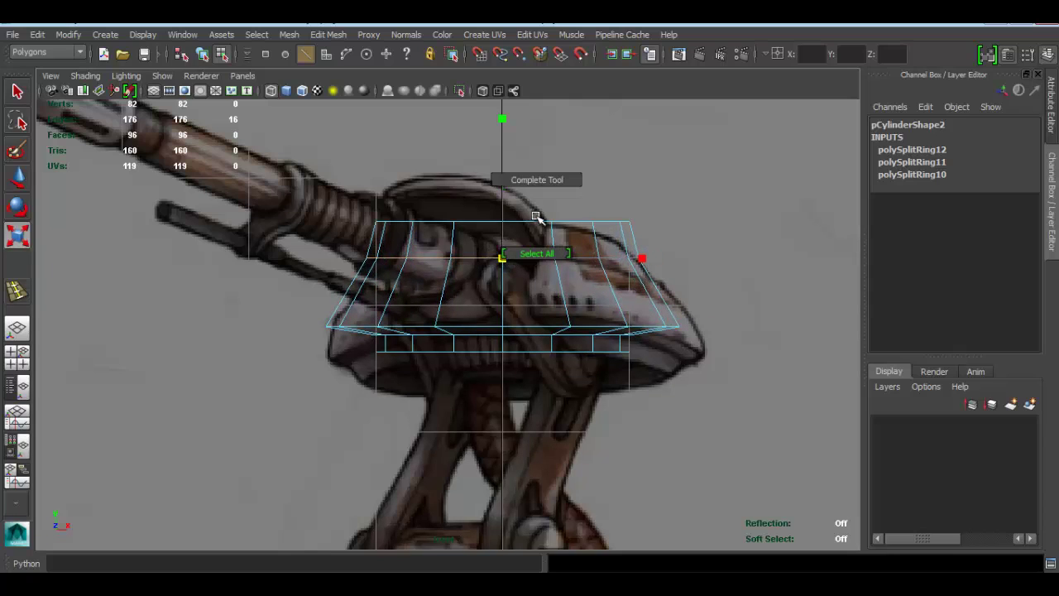
right_drag(536, 218, 385, 217)
drag(364, 207, 693, 236)
drag(500, 222, 439, 217)
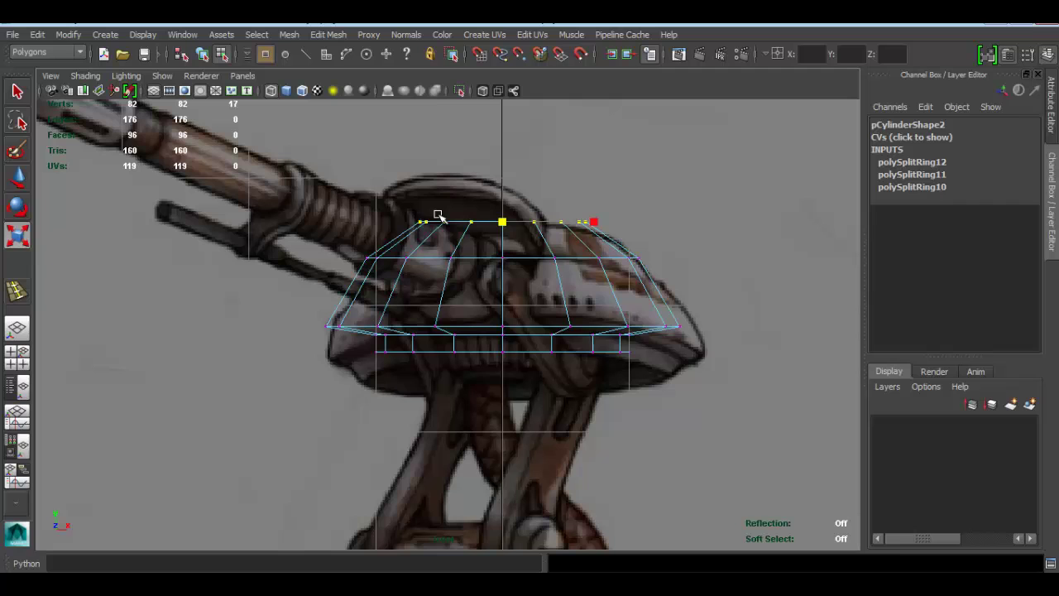
- Insert an edge loop midway between the upper loop and the wide rim, scale it outward and raise it slightly to round the dome
scroll(439, 217, up, 3)
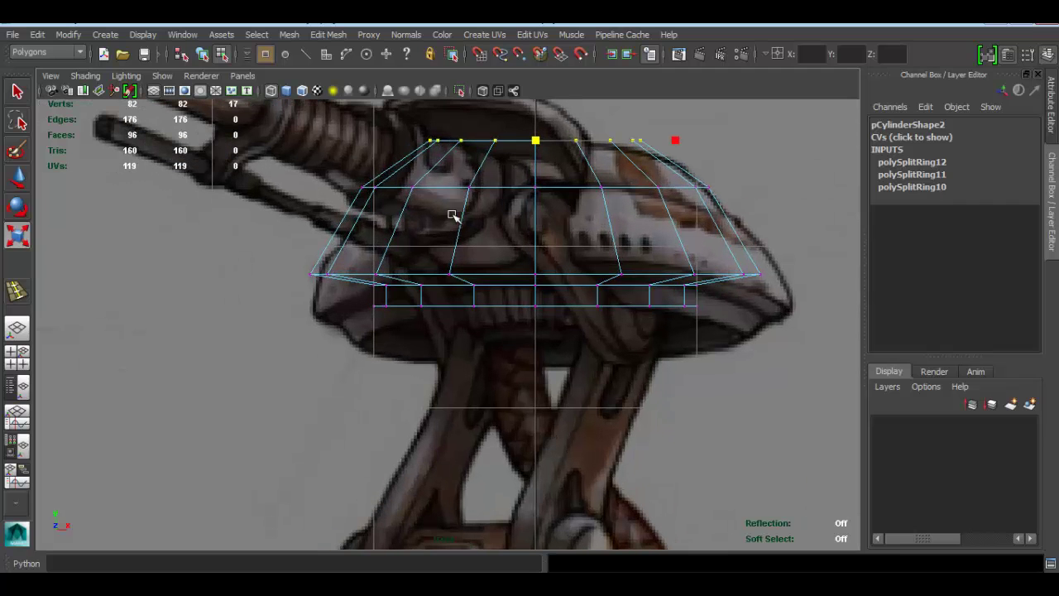
click(328, 34)
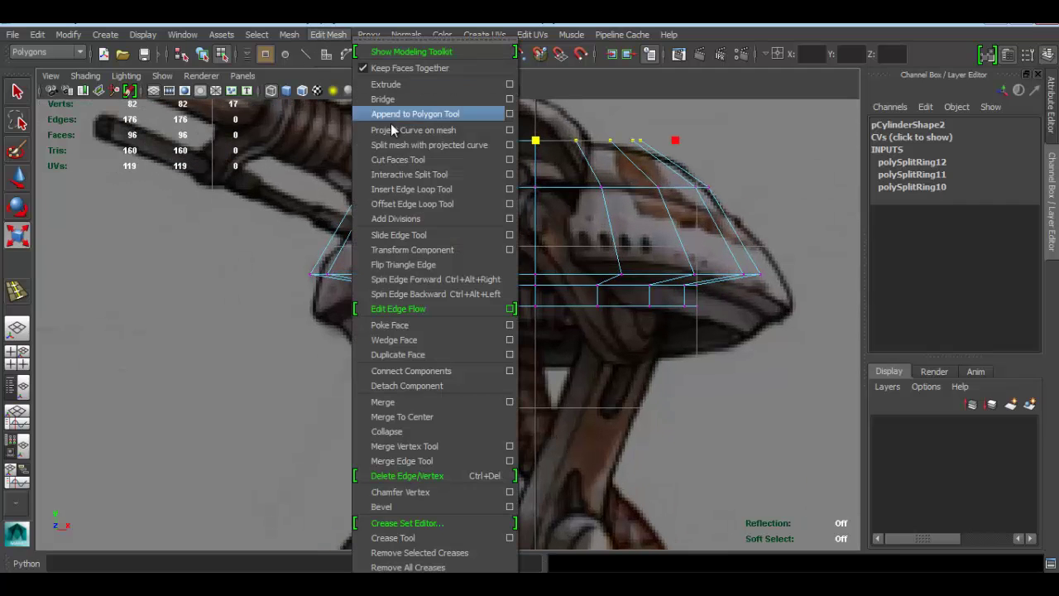
click(409, 190)
drag(397, 226, 399, 234)
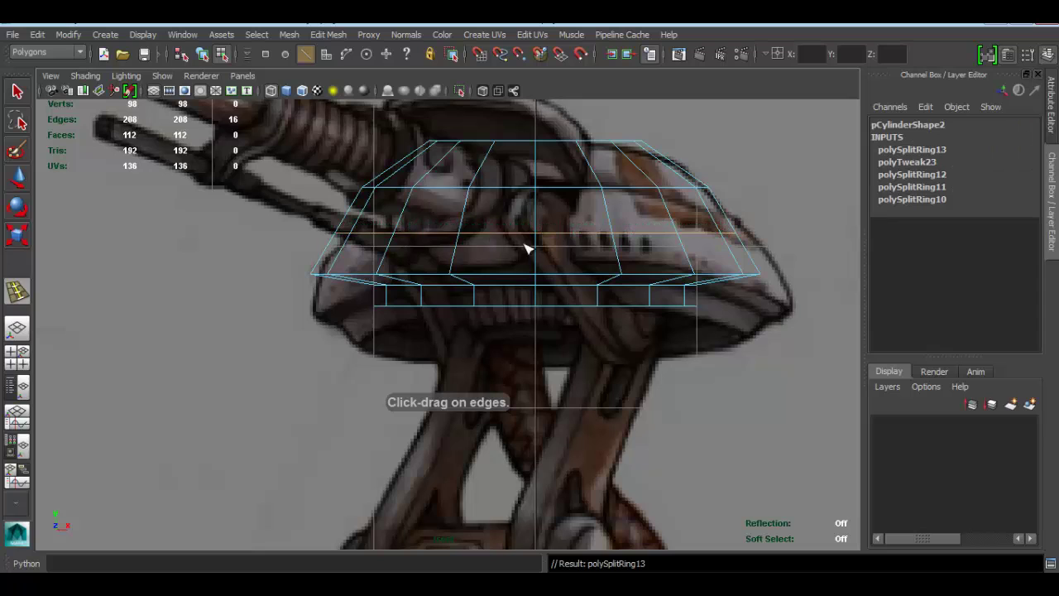
key(r)
drag(534, 234, 552, 238)
key(w)
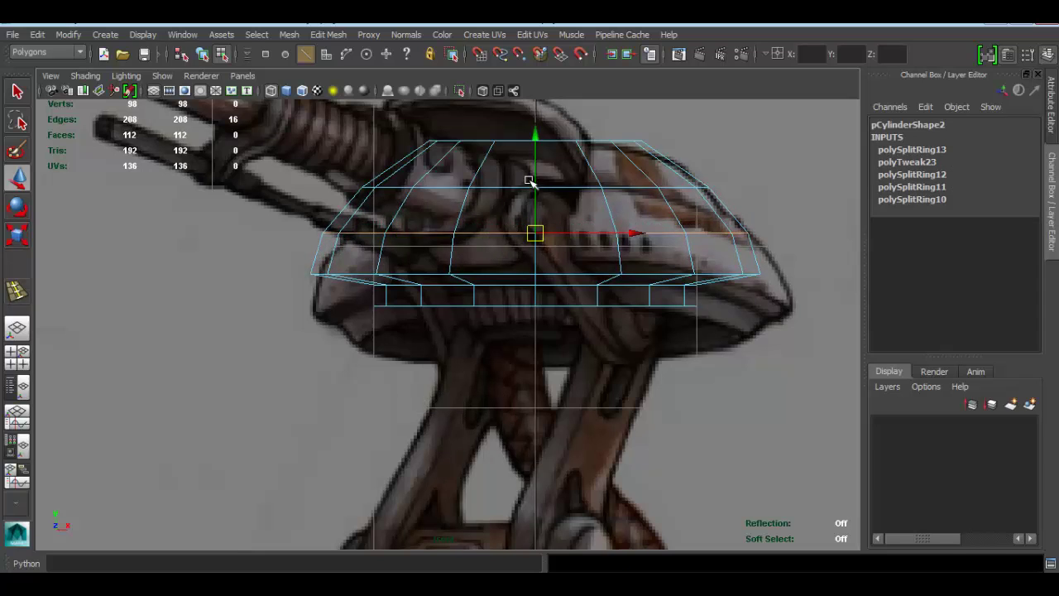
drag(534, 137, 534, 136)
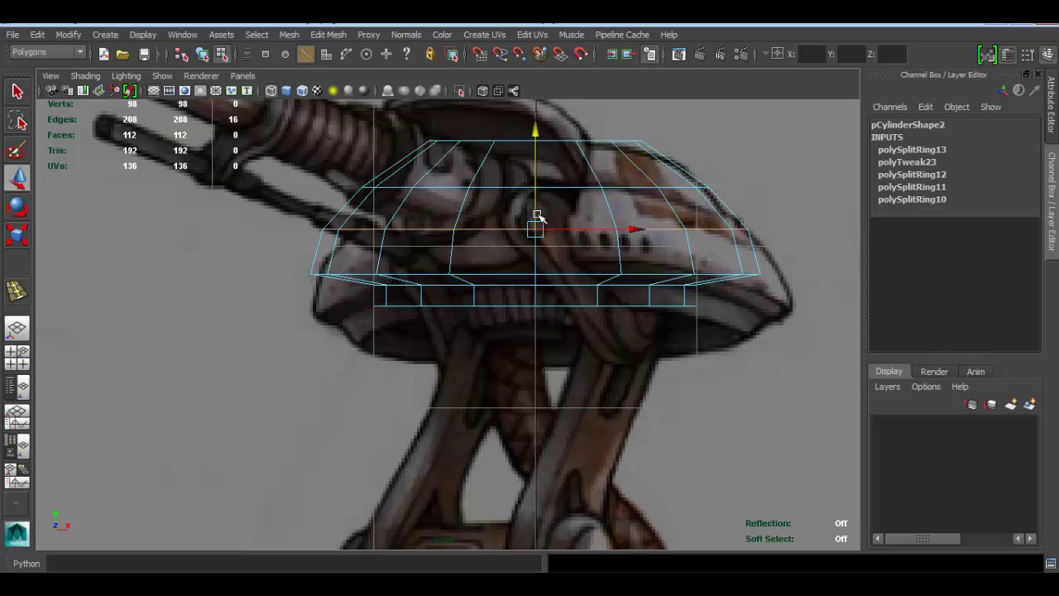
key(t)
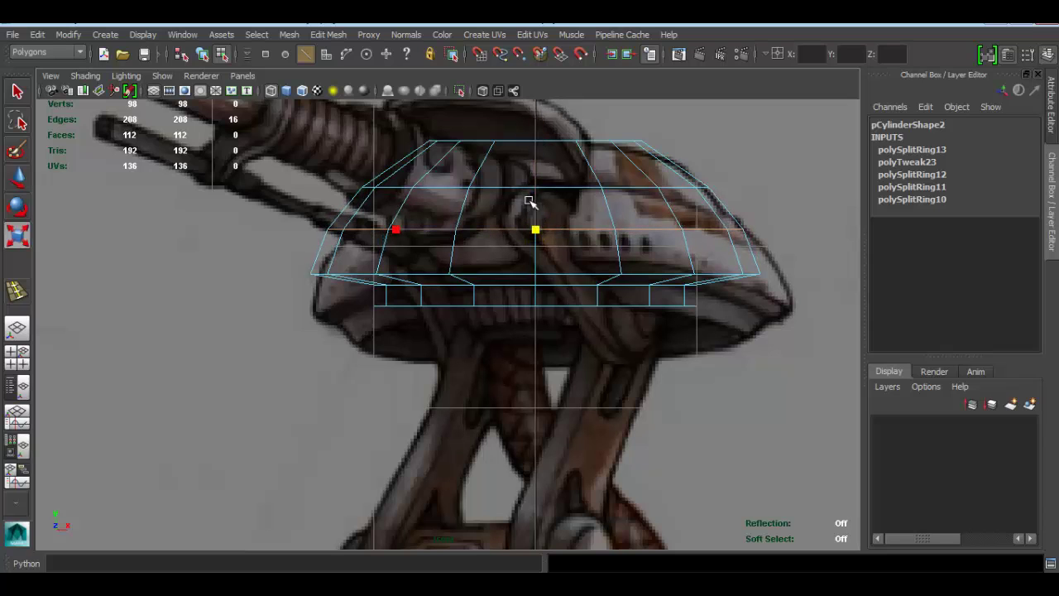
- Insert an edge loop just above the dome's upper loop and scale it inward to form a small ledge
alt+middle_drag(519, 229, 502, 281)
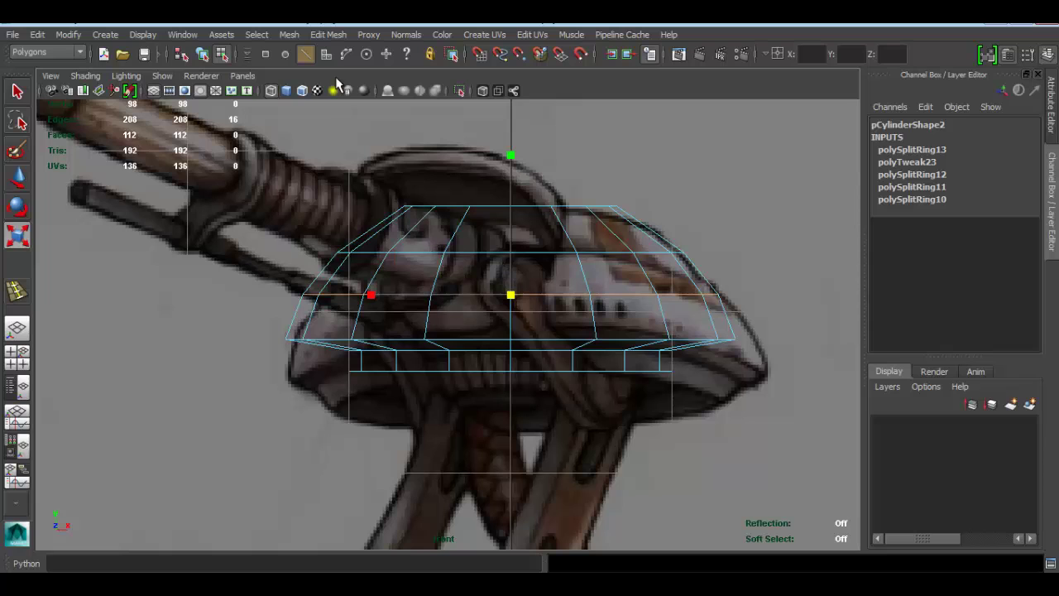
click(329, 35)
click(429, 189)
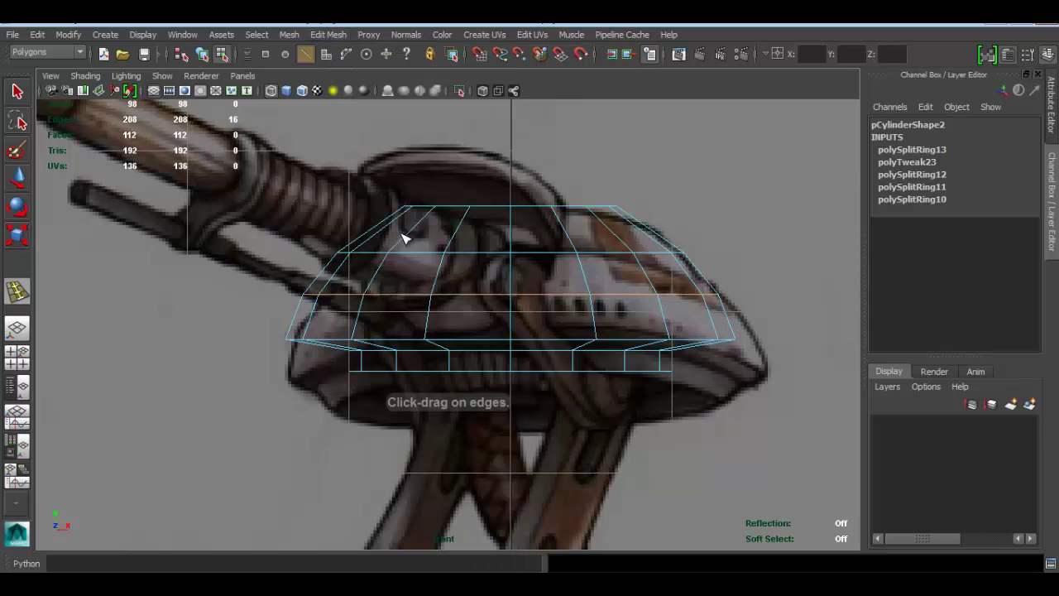
drag(407, 240, 420, 250)
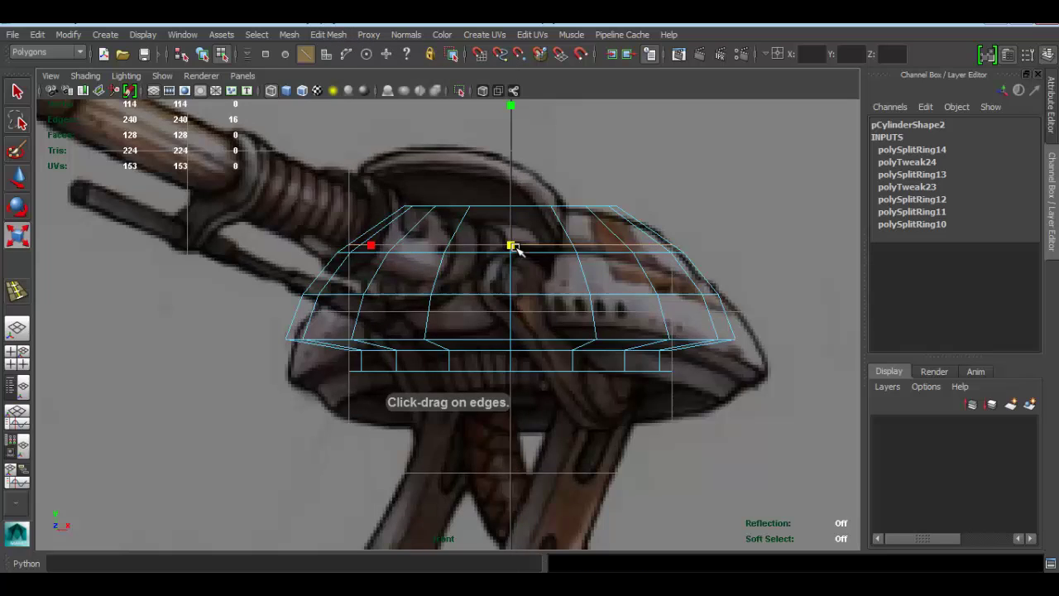
drag(513, 245, 489, 245)
- Move the bottom row of vertices slightly down to lengthen the base of the turret head
alt+middle_drag(525, 294, 513, 242)
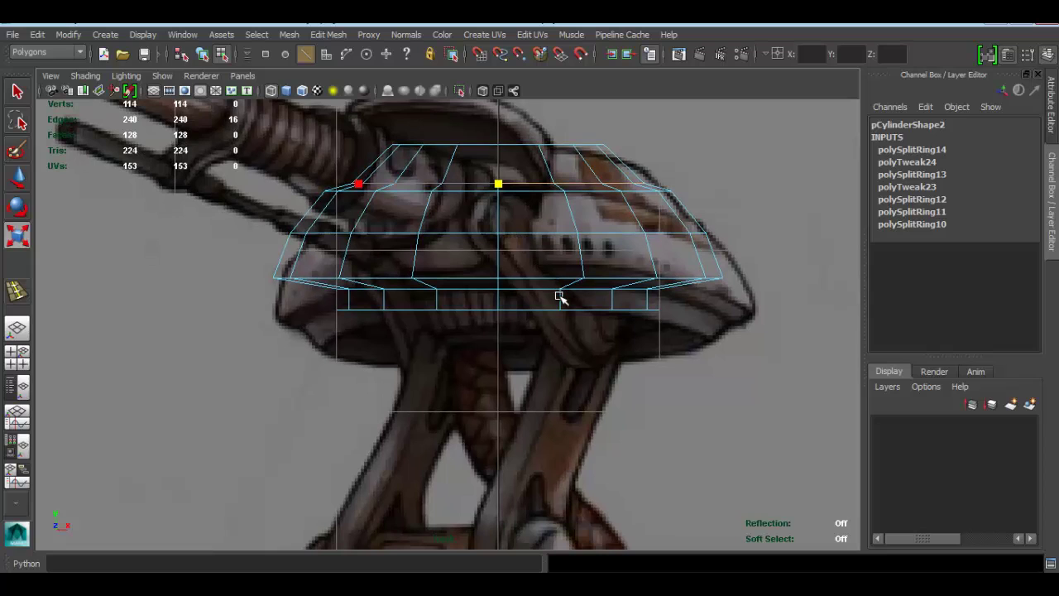
key(q)
right_drag(569, 285, 503, 246)
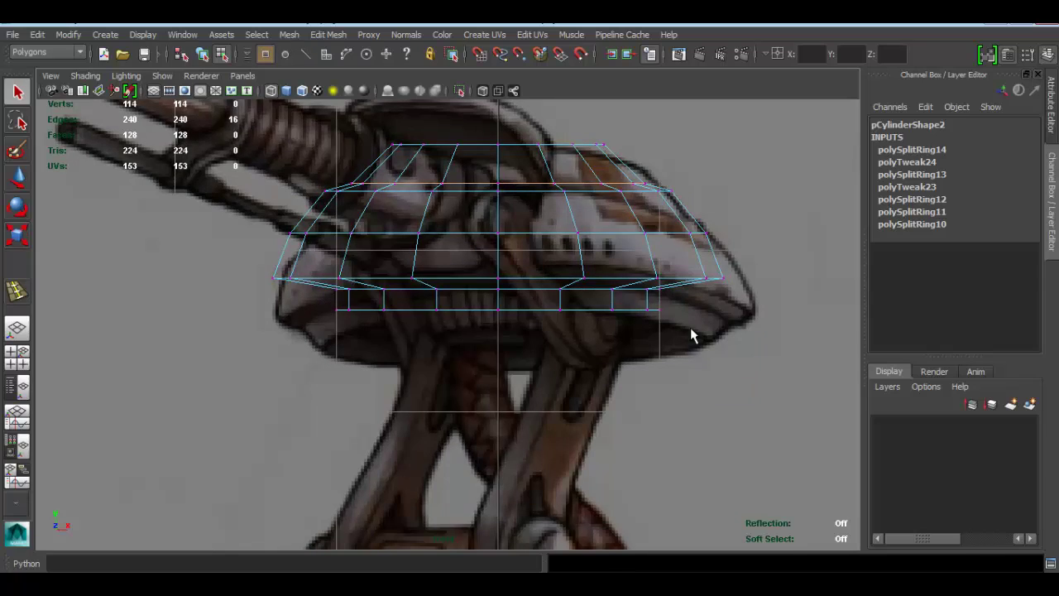
drag(692, 331, 326, 293)
key(w)
drag(501, 208, 499, 224)
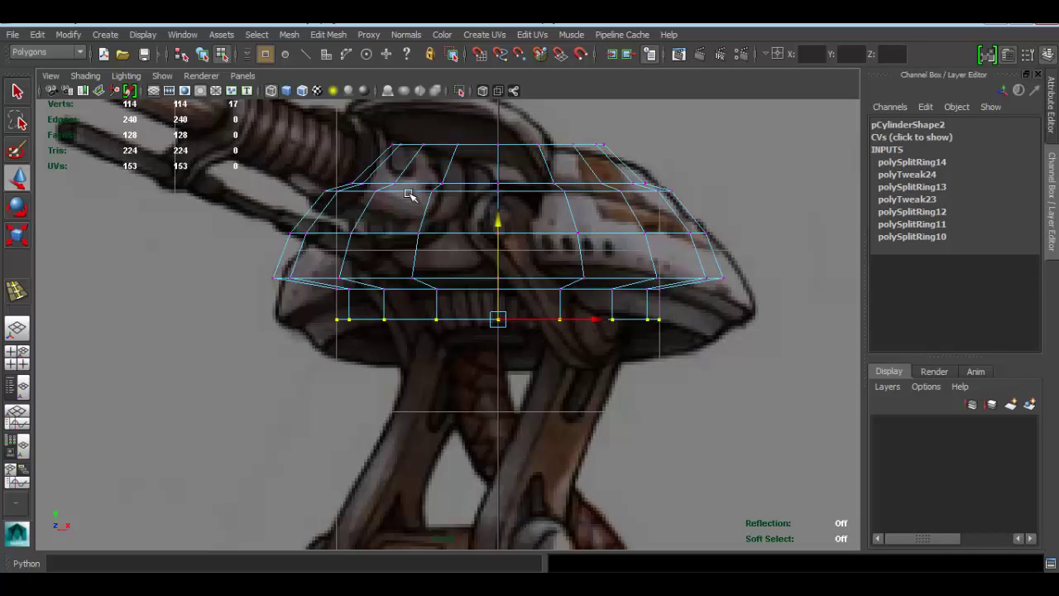
- Return to object mode and examine the turret head's shape against the body and reference image in the perspective view
key(space)
key(space)
scroll(586, 231, up, 2)
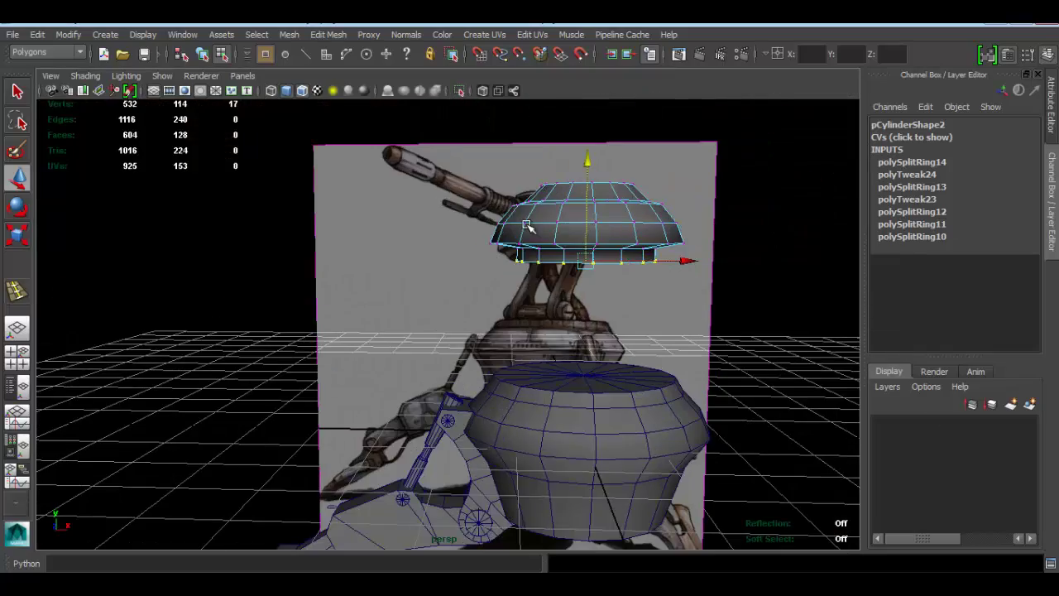
right_drag(526, 225, 598, 196)
alt+drag(603, 246, 576, 270)
scroll(577, 270, down, 3)
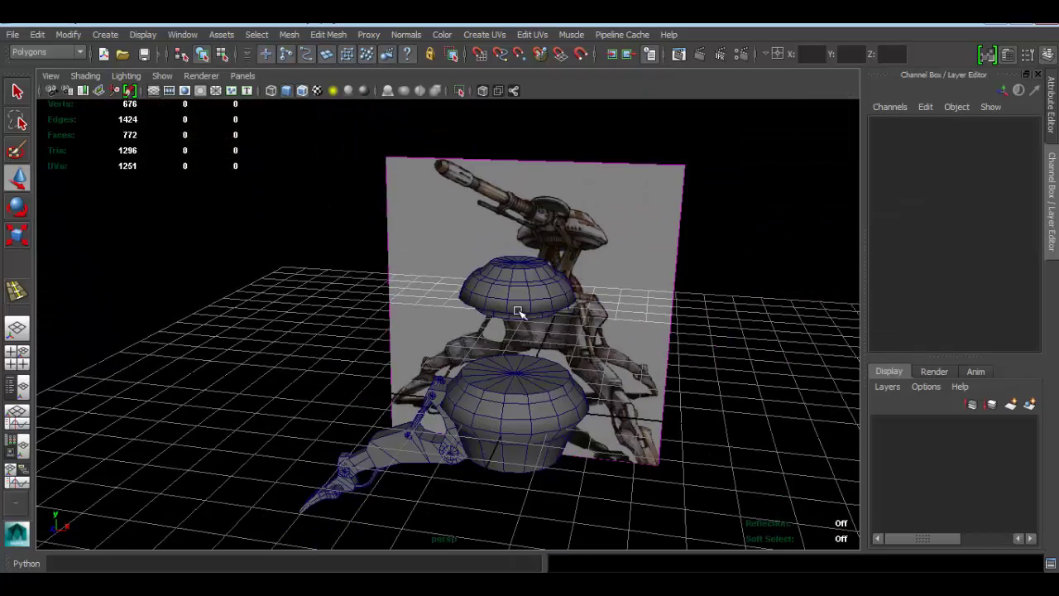
alt+drag(521, 310, 531, 286)
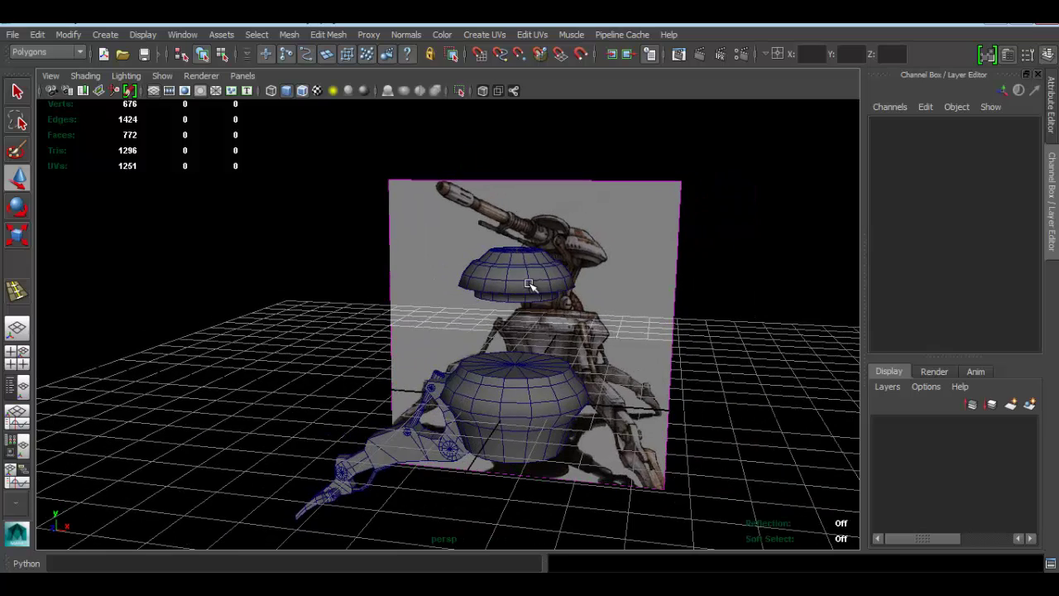
click(531, 286)
key(space)
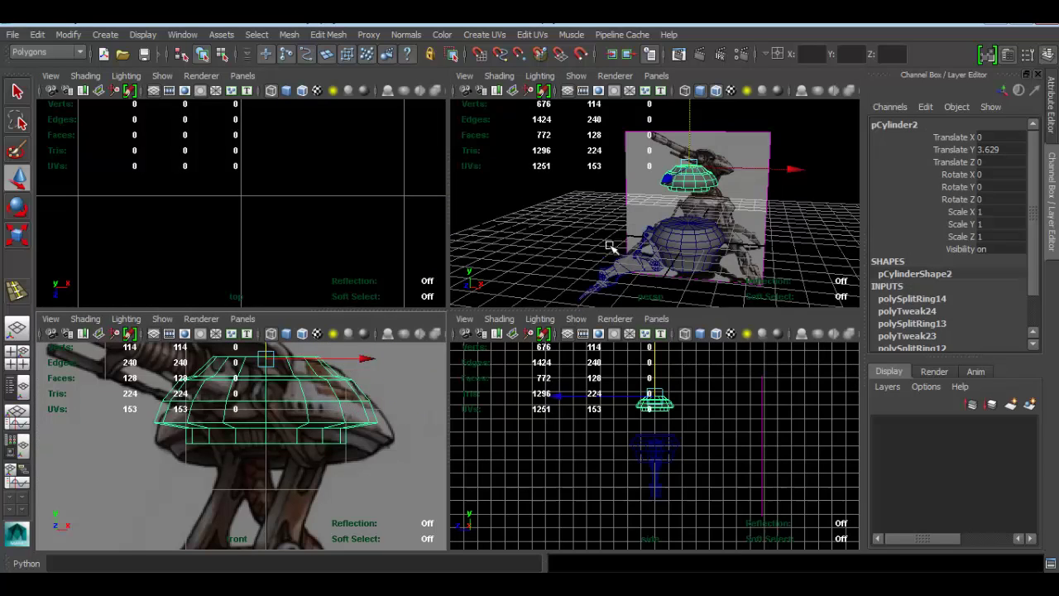
key(space)
click(583, 293)
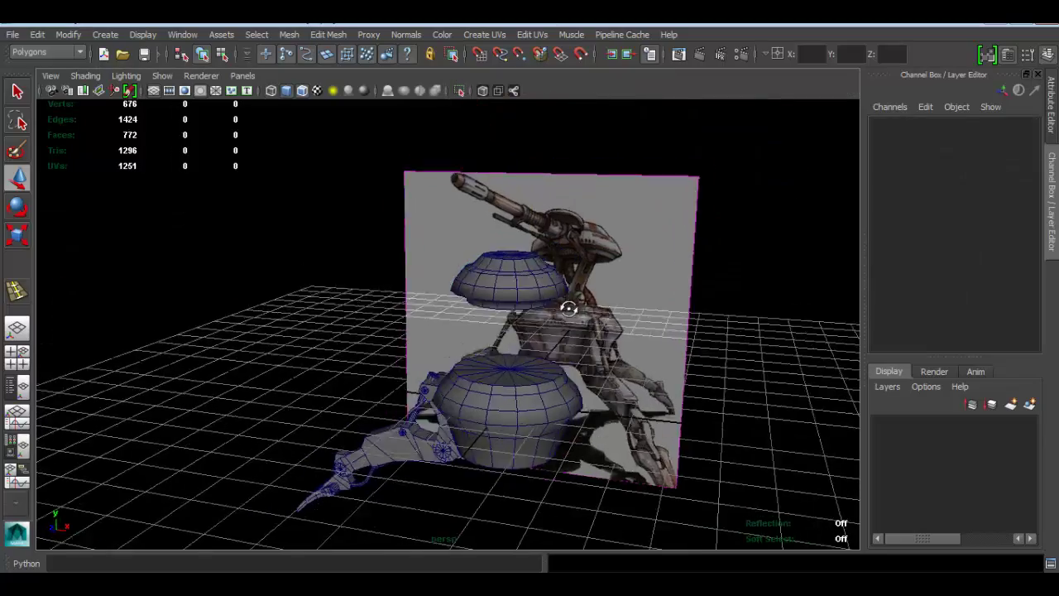